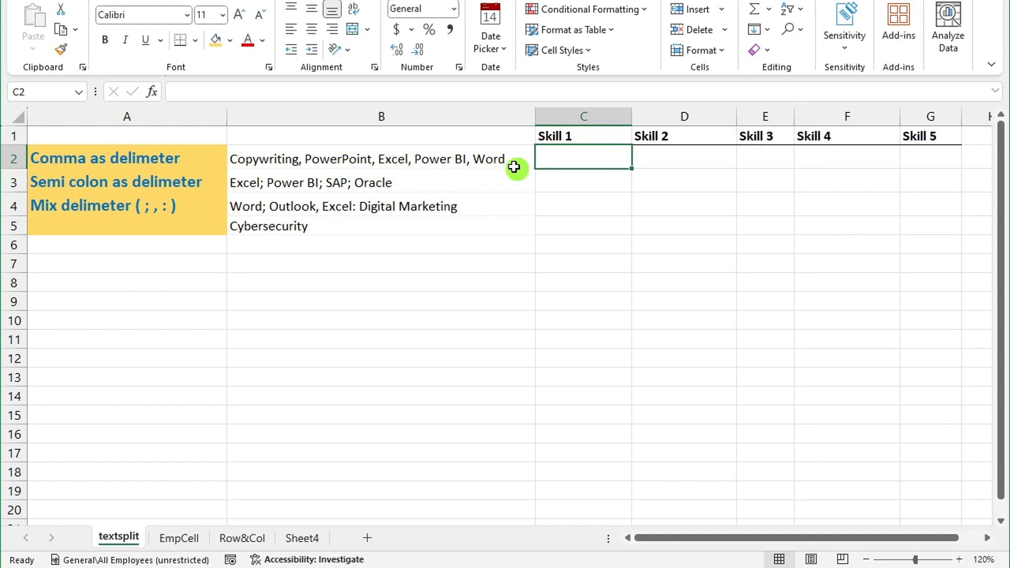
# Step: Examine the delimited skill lists in B2:B5 and the empty Skill columns in row 2
pyautogui.click(511, 159)
pyautogui.click(512, 183)
pyautogui.click(512, 207)
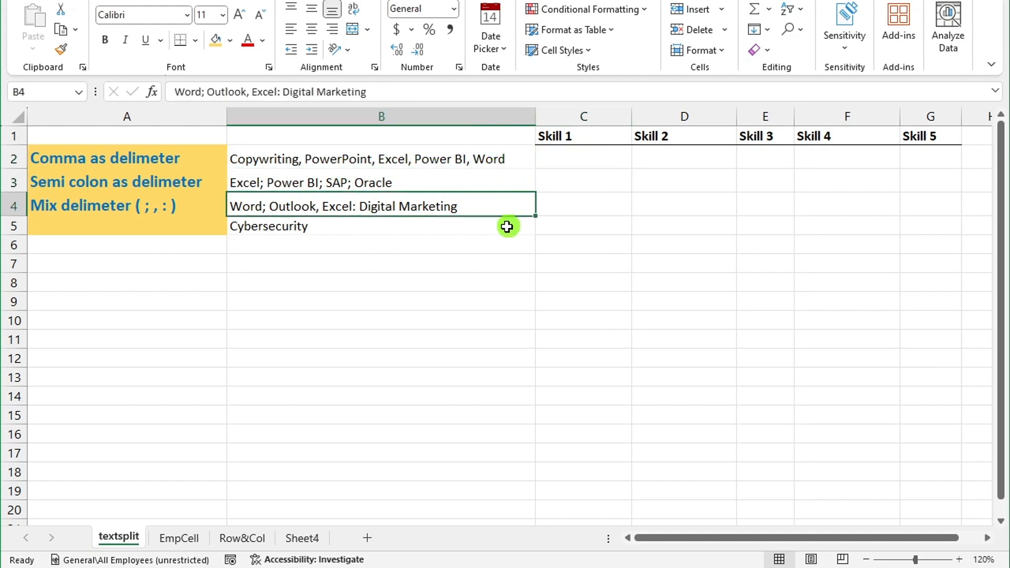
pyautogui.click(507, 226)
pyautogui.click(599, 159)
pyautogui.click(684, 159)
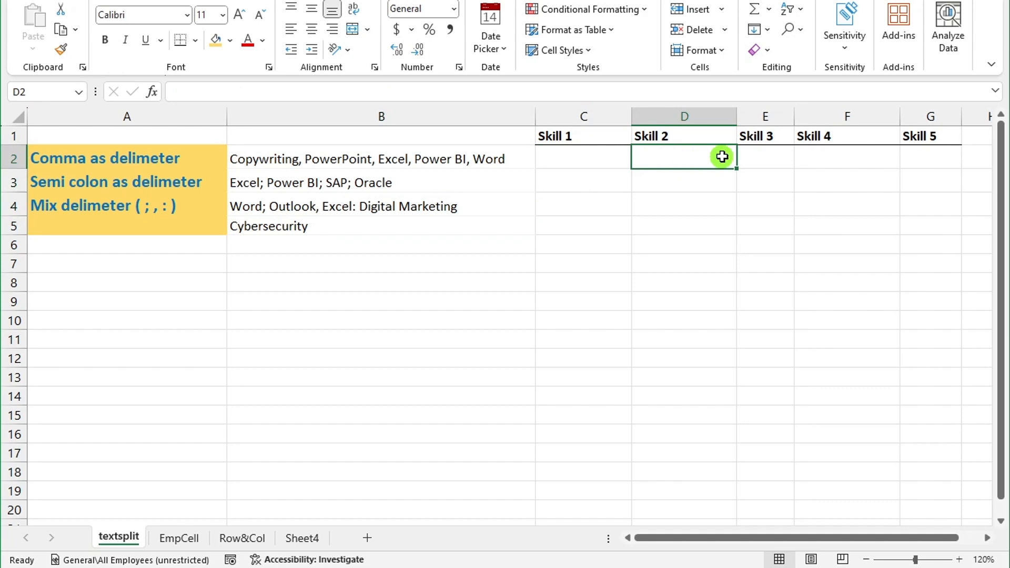
pyautogui.click(776, 156)
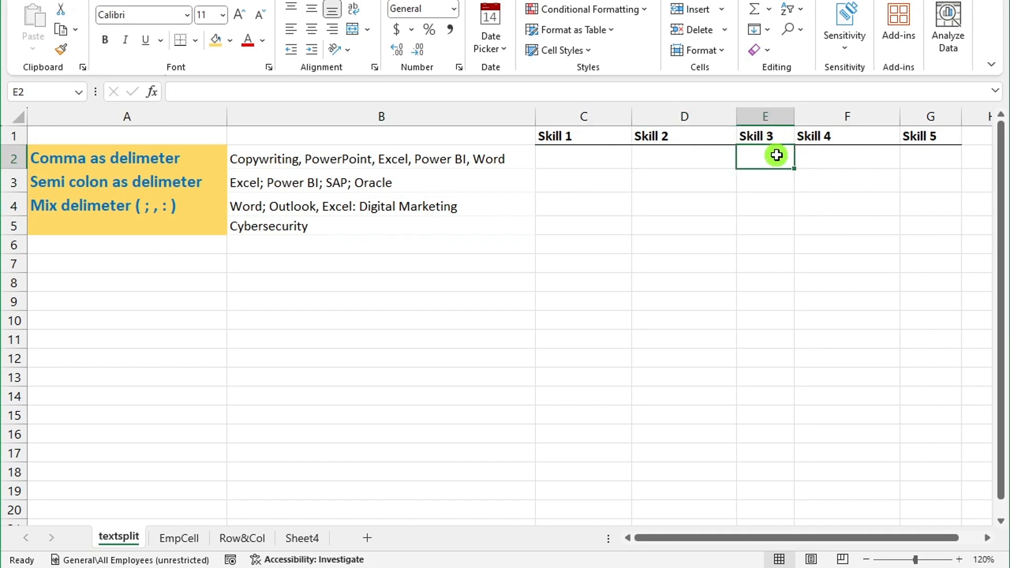
pyautogui.click(842, 164)
# Step: Enter =TEXTSPLIT(B2,",") in C2 to split the comma-separated skills across columns
pyautogui.press('Left')
pyautogui.press('Left')
pyautogui.press('Left')
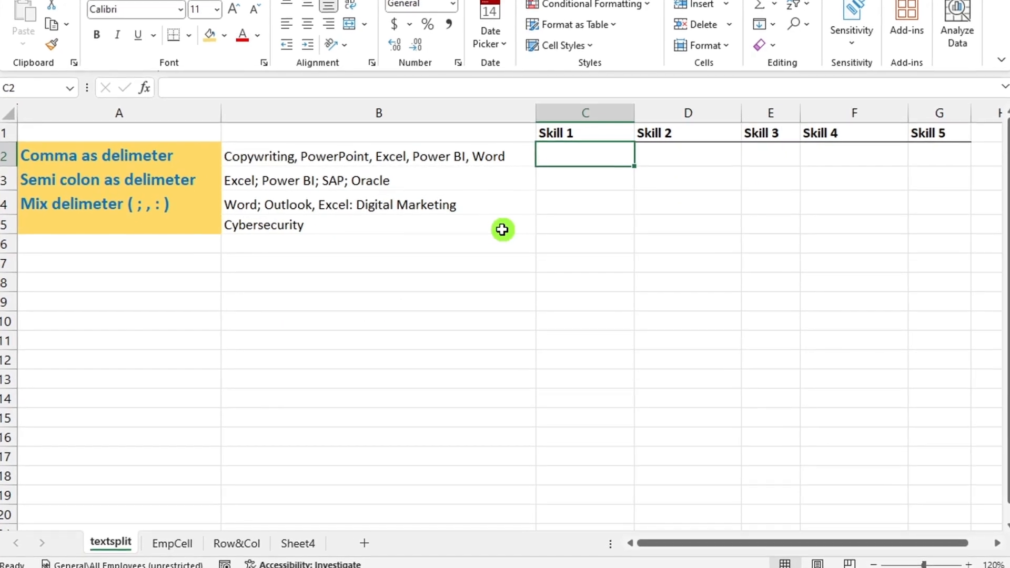
pyautogui.write('=tex')
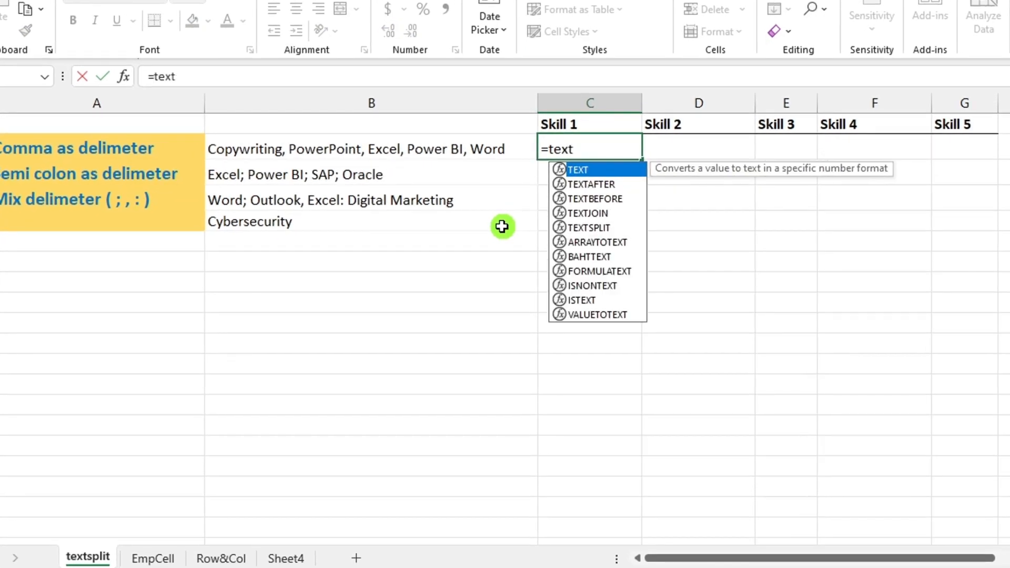
pyautogui.write('t')
pyautogui.click(588, 227)
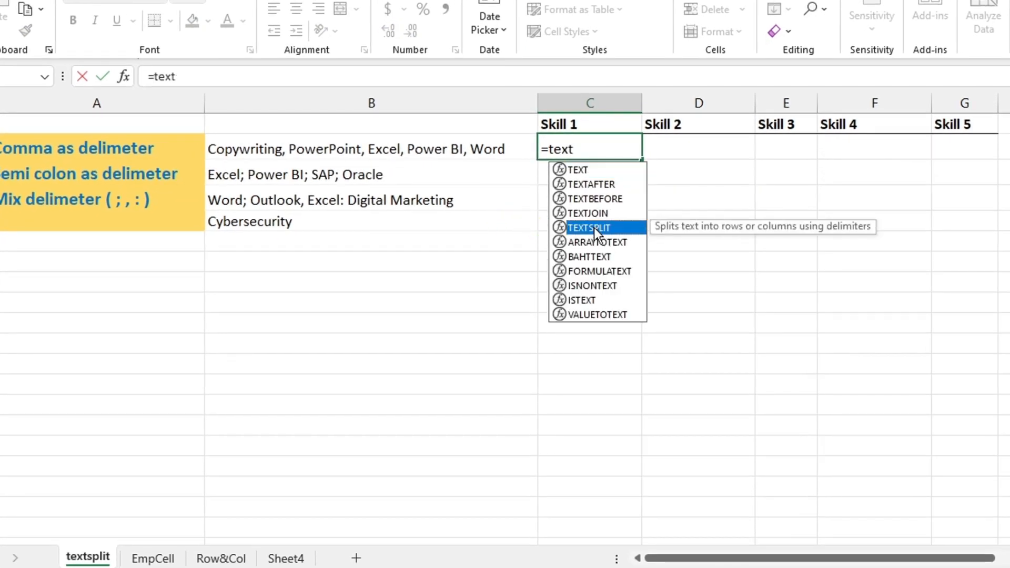
pyautogui.doubleClick(588, 228)
pyautogui.click(281, 148)
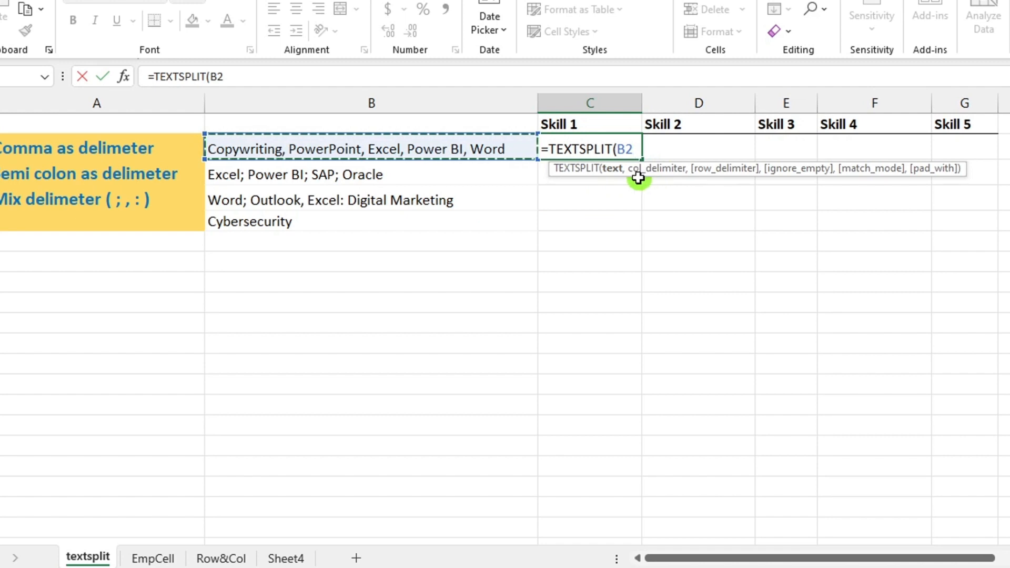
pyautogui.write(',')
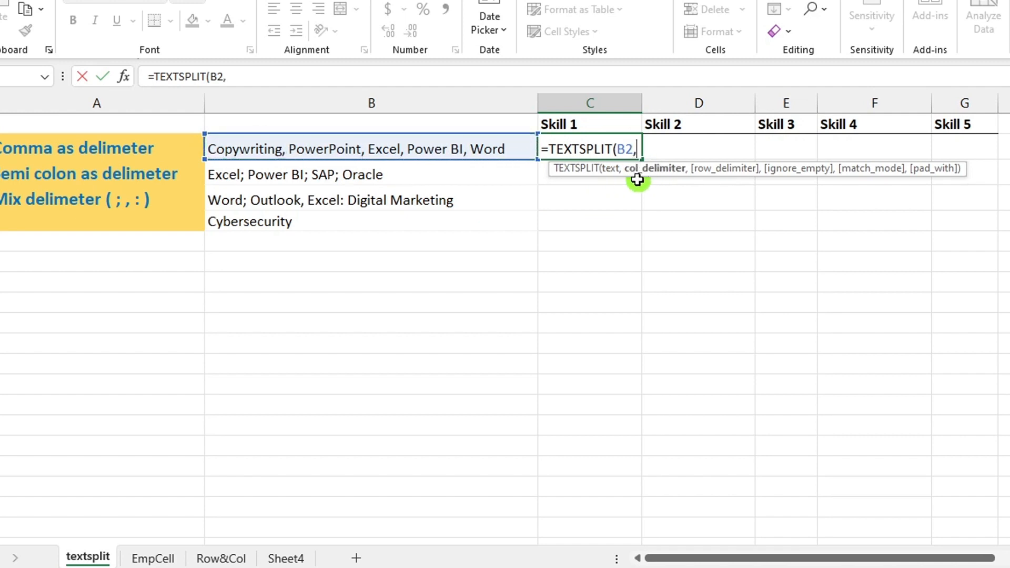
pyautogui.write(')')
pyautogui.press('Left')
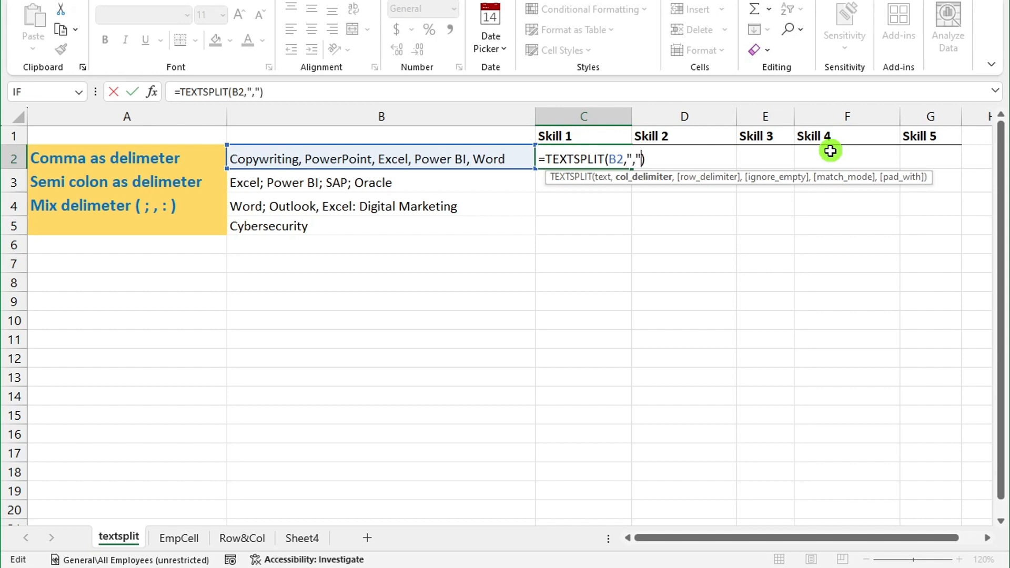
pyautogui.press('Return')
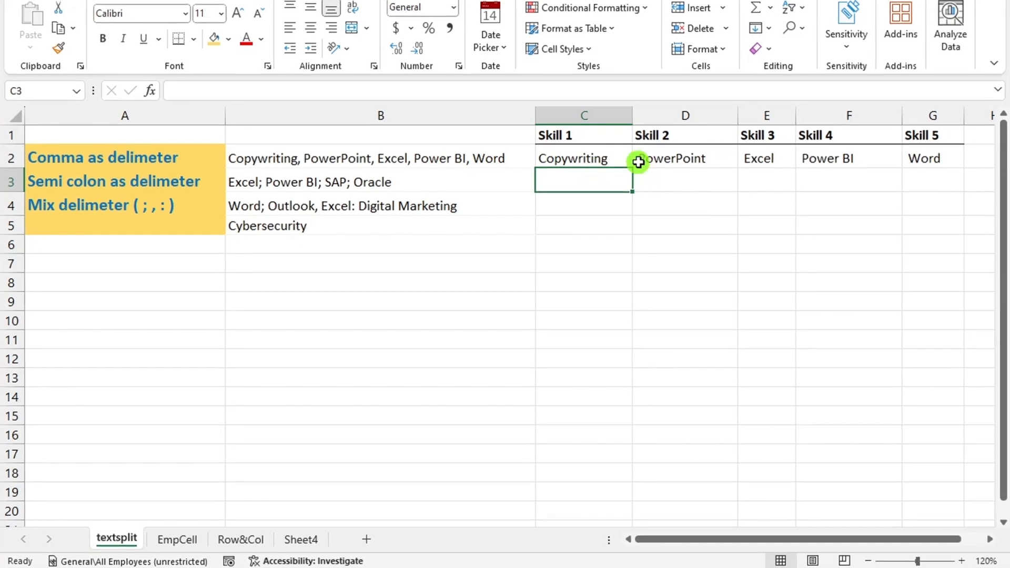
# Step: Inspect the split skills in C2:G2 for leading spaces
pyautogui.click(594, 157)
pyautogui.click(716, 159)
pyautogui.click(784, 157)
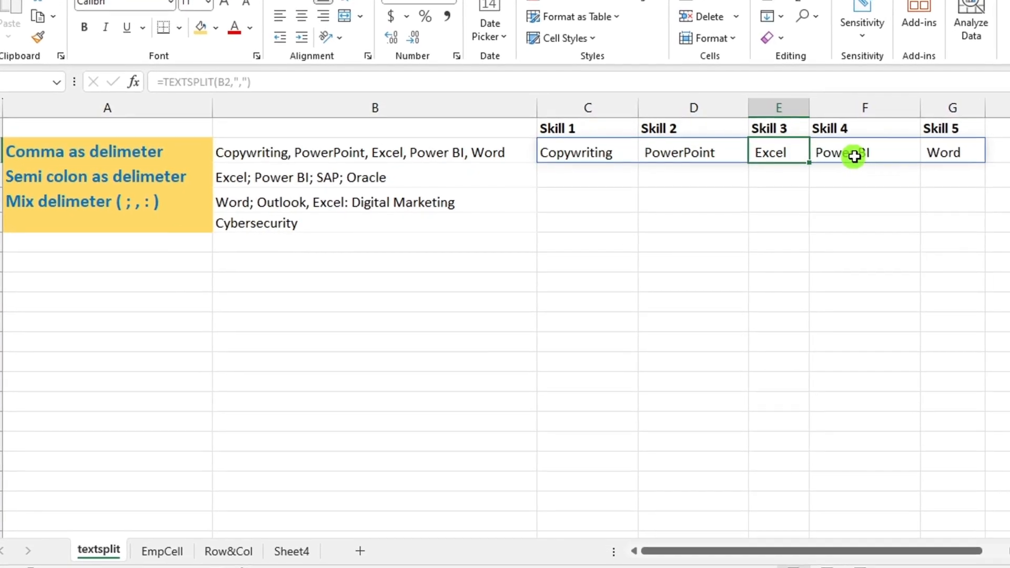
pyautogui.click(852, 156)
pyautogui.click(955, 156)
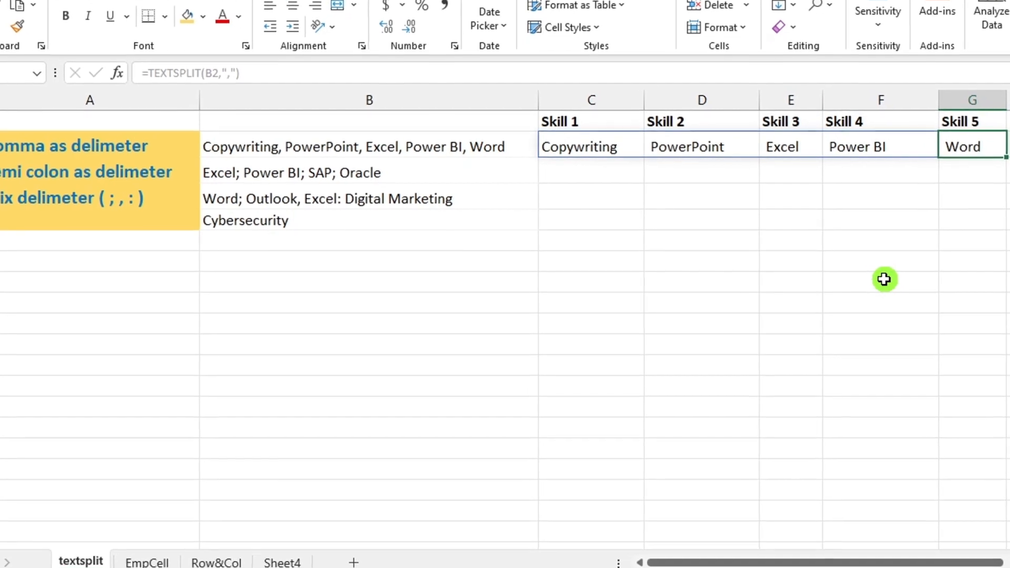
pyautogui.press('Left')
pyautogui.press('Left')
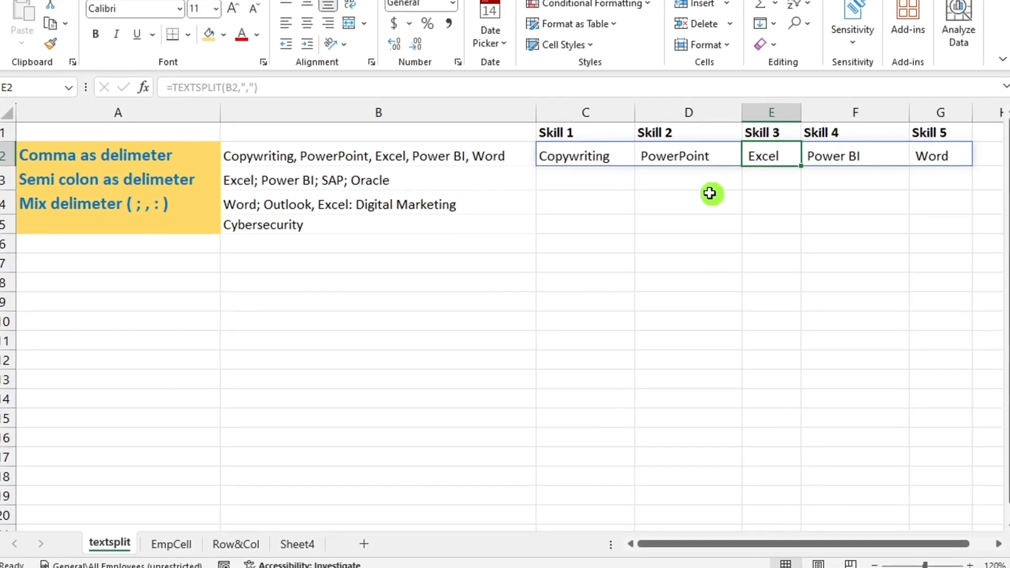
# Step: Try wrapping the C2 formula as =TRIM(TEXTSPLIT(B2,",")), and undo that change
pyautogui.click(629, 157)
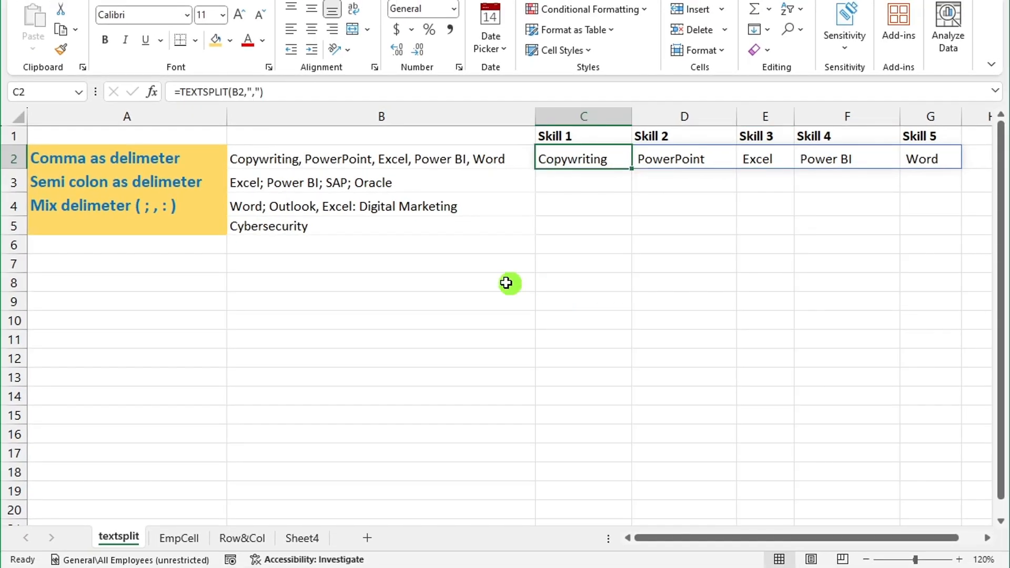
pyautogui.click(180, 92)
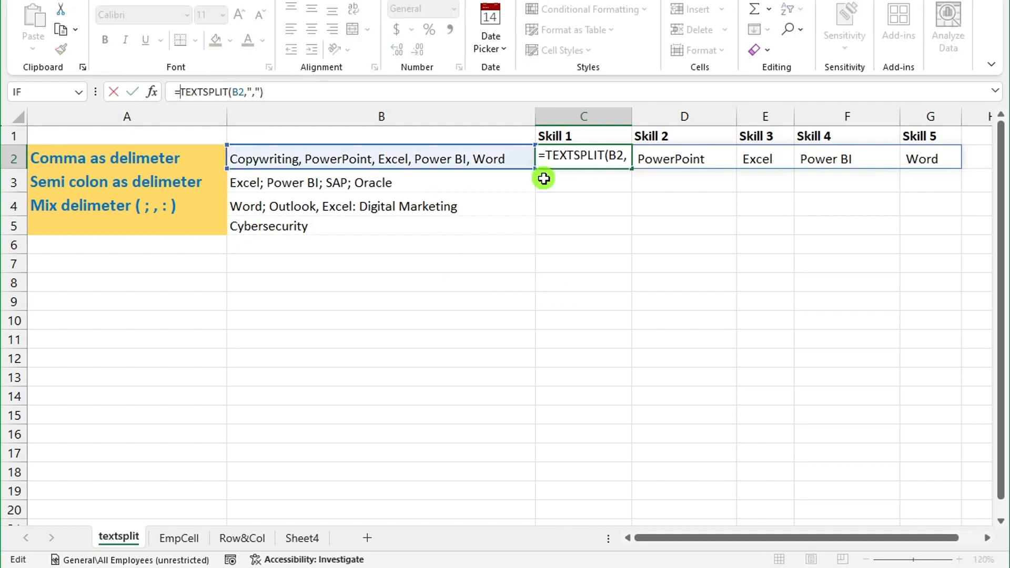
pyautogui.write('trim')
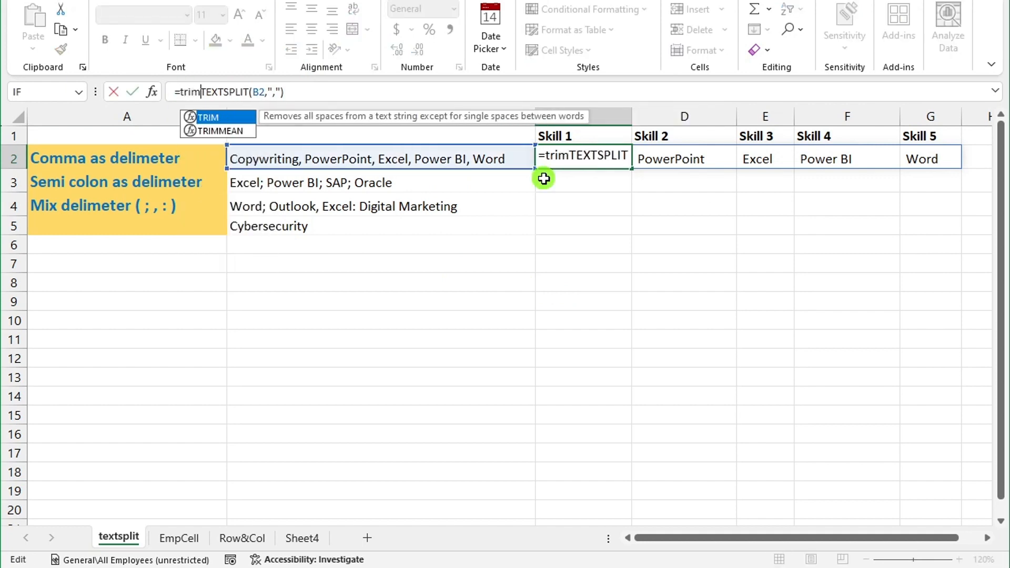
pyautogui.doubleClick(236, 119)
pyautogui.click(309, 92)
pyautogui.write(')')
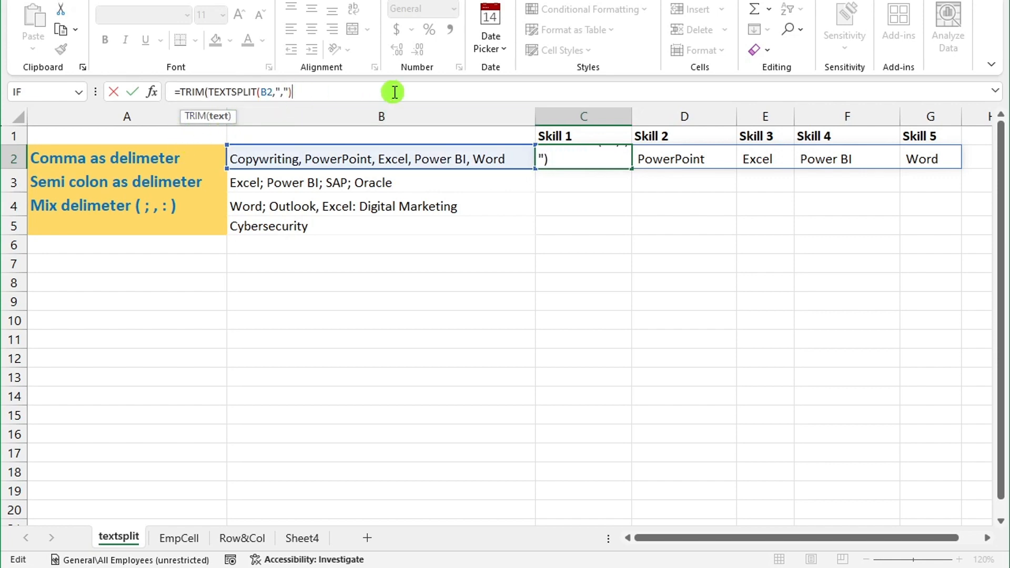
pyautogui.write(')')
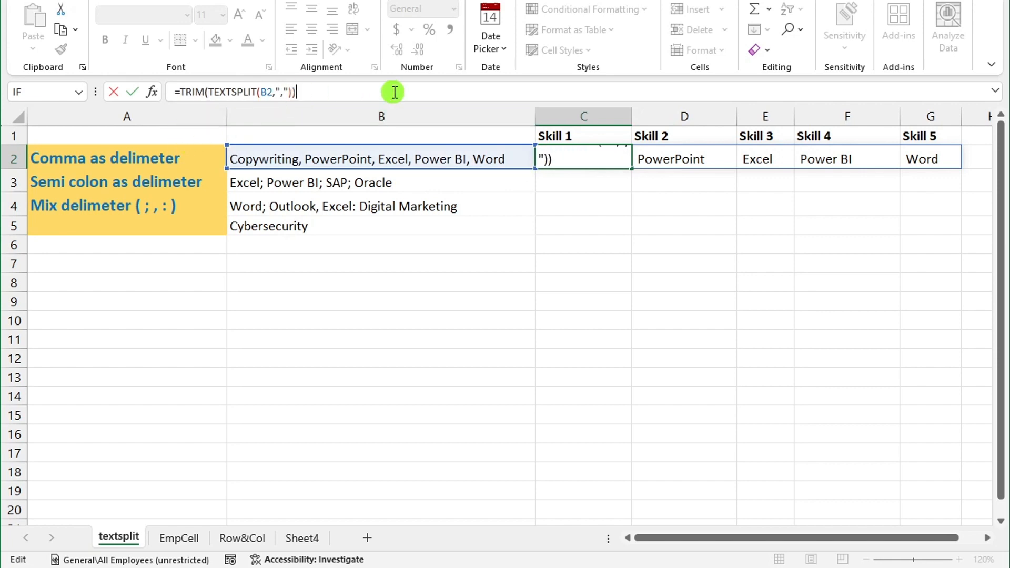
pyautogui.press('Return')
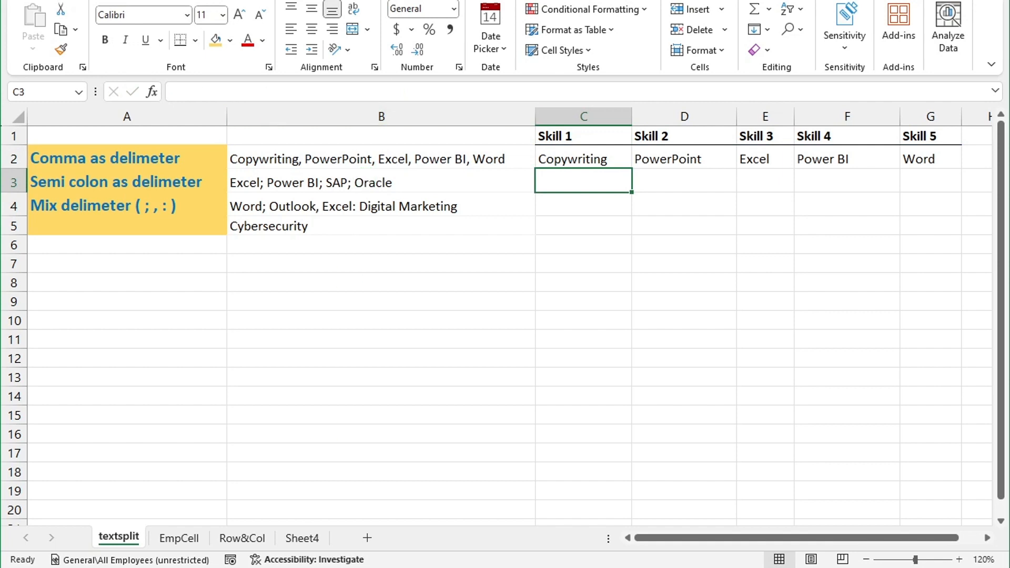
pyautogui.hotkey('ctrl', 'z')
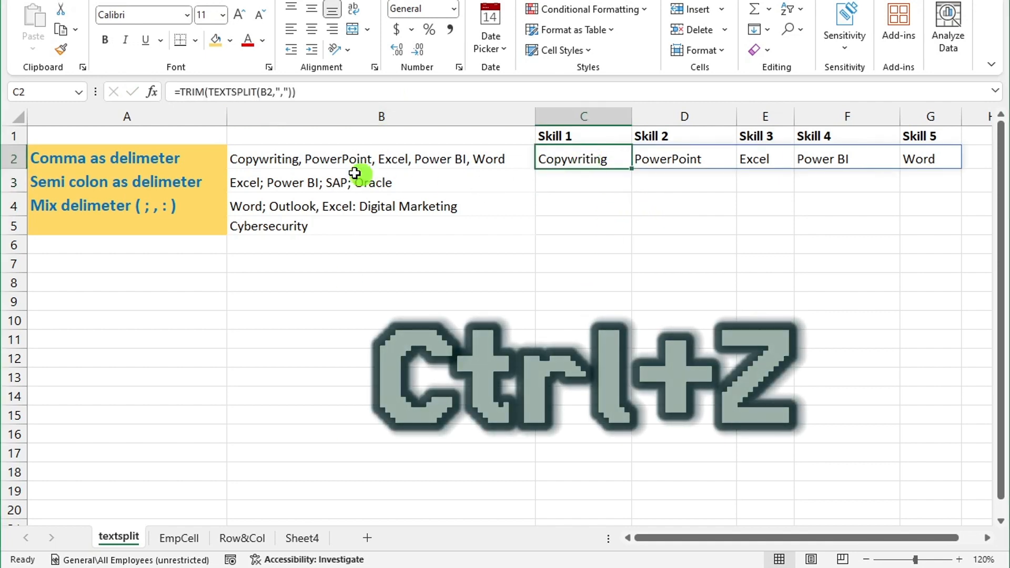
pyautogui.hotkey('ctrl', 'z')
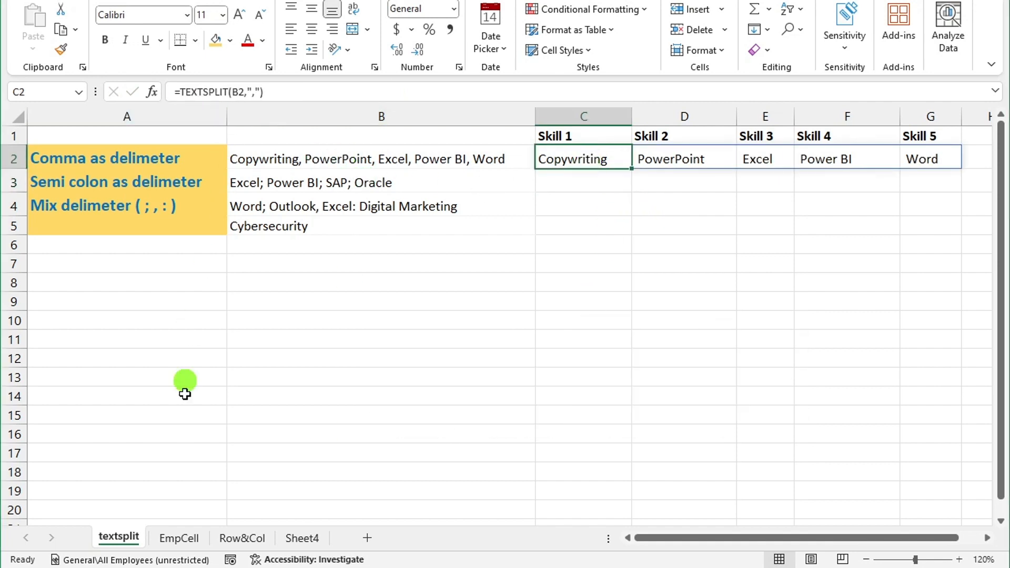
# Step: Add a space after the comma in C2's delimiter, making the formula =TEXTSPLIT(B2,", "), and check the split skills in row 2
pyautogui.click(254, 93)
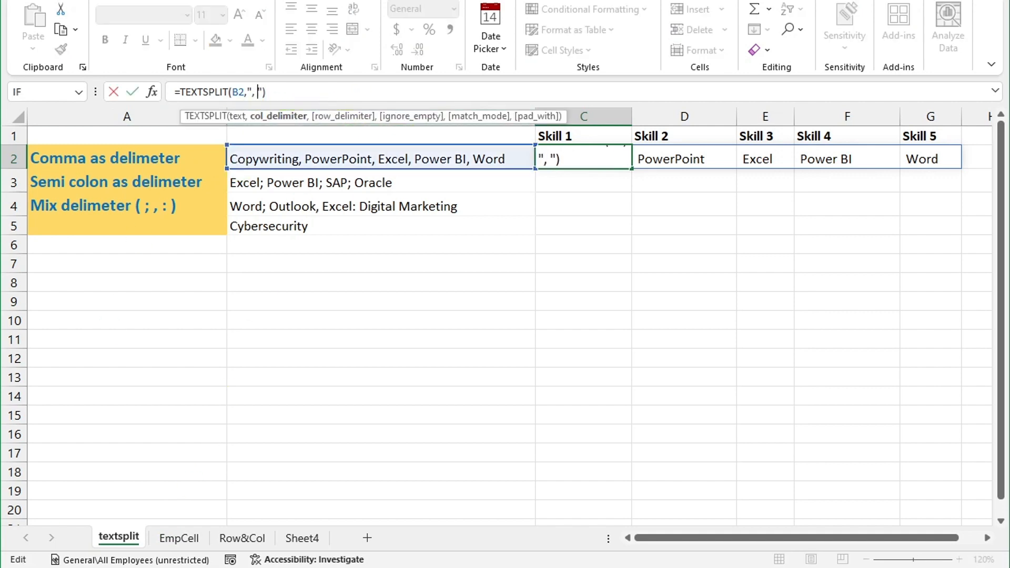
pyautogui.press('Return')
pyautogui.click(258, 92)
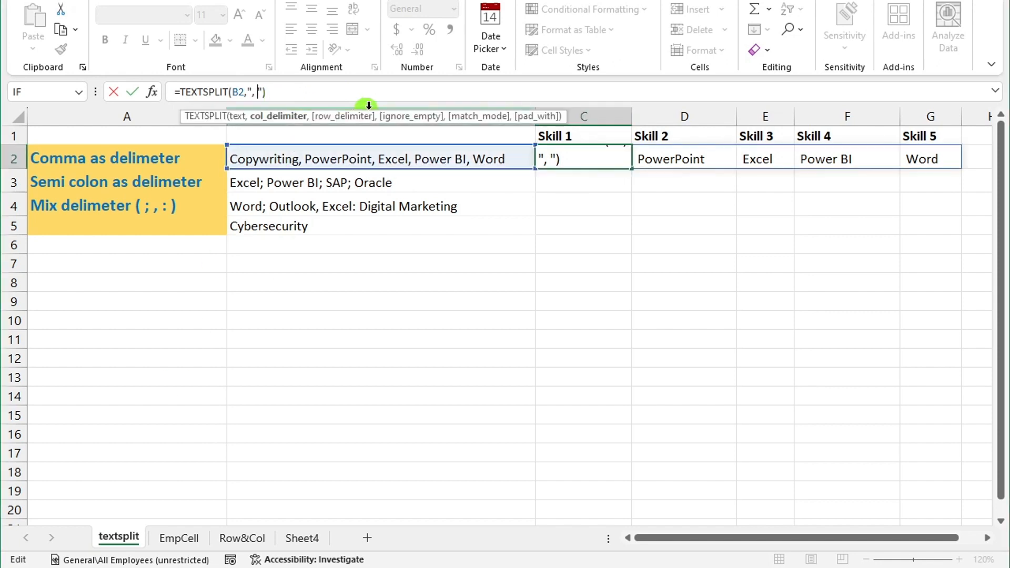
pyautogui.click(700, 157)
pyautogui.click(799, 158)
pyautogui.click(927, 157)
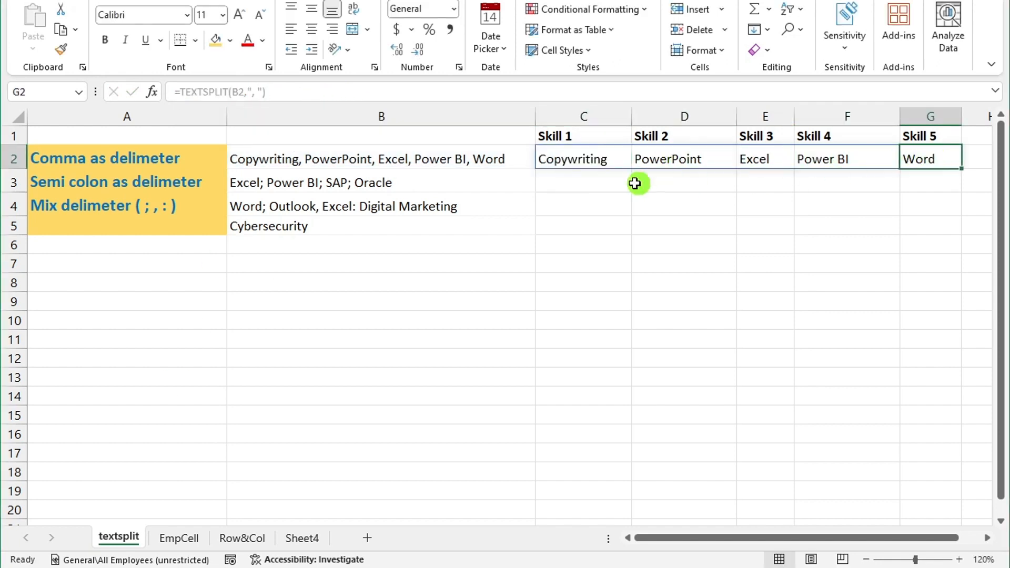
# Step: Fill the single-delimiter TEXTSPLIT formula from C2 down to C5
pyautogui.click(599, 163)
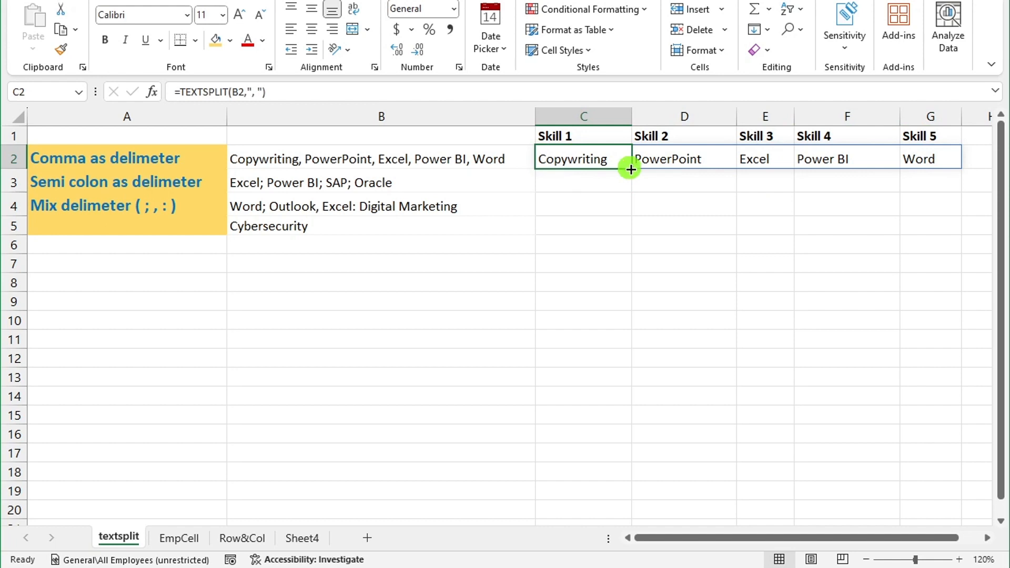
pyautogui.moveTo(631, 170); pyautogui.dragTo(640, 229)
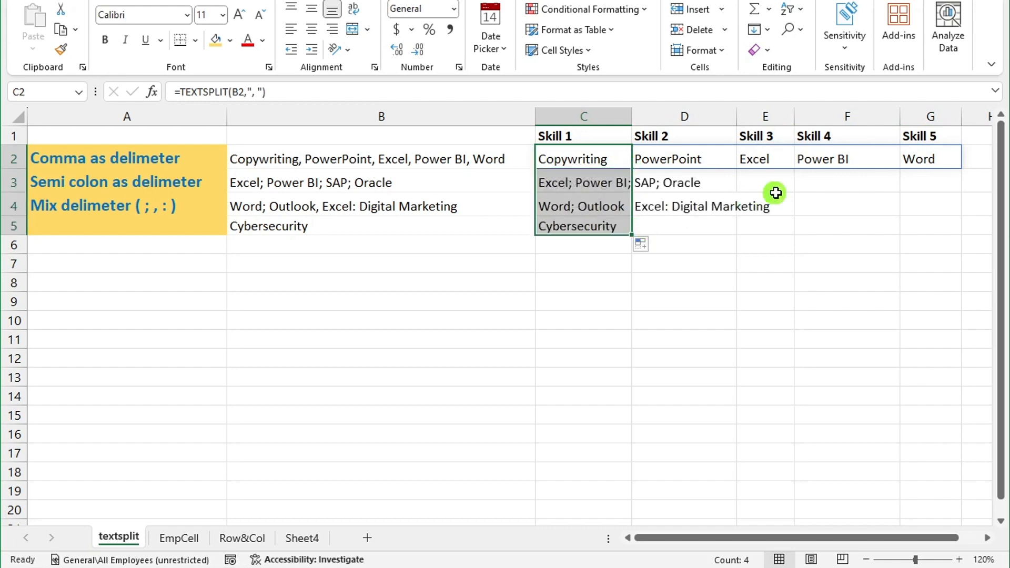
pyautogui.click(694, 262)
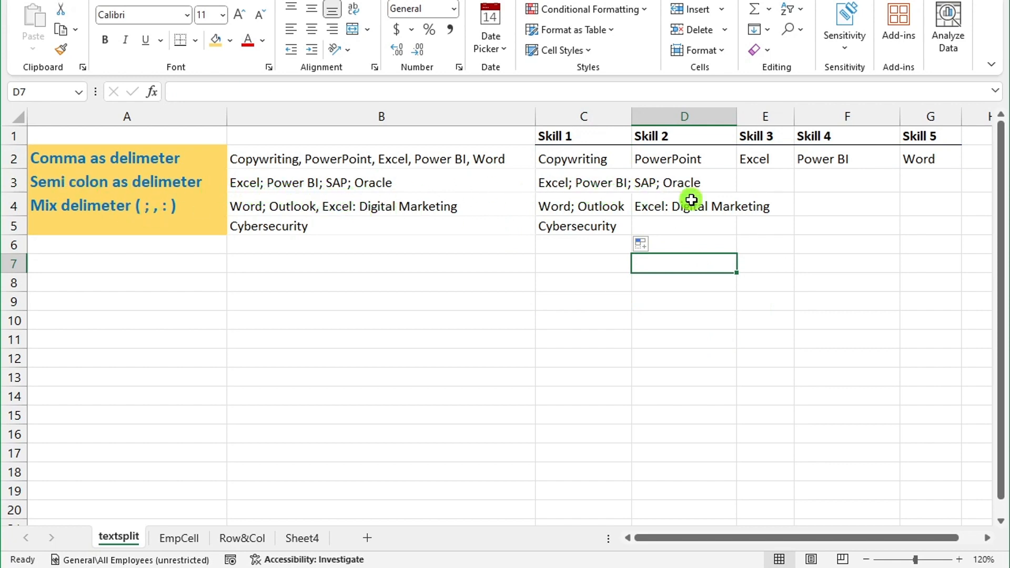
# Step: Change C2 to =TEXTSPLIT(B2,{", ","; ",": "}) to handle all three delimiters, and fill it down to C5
pyautogui.doubleClick(627, 158)
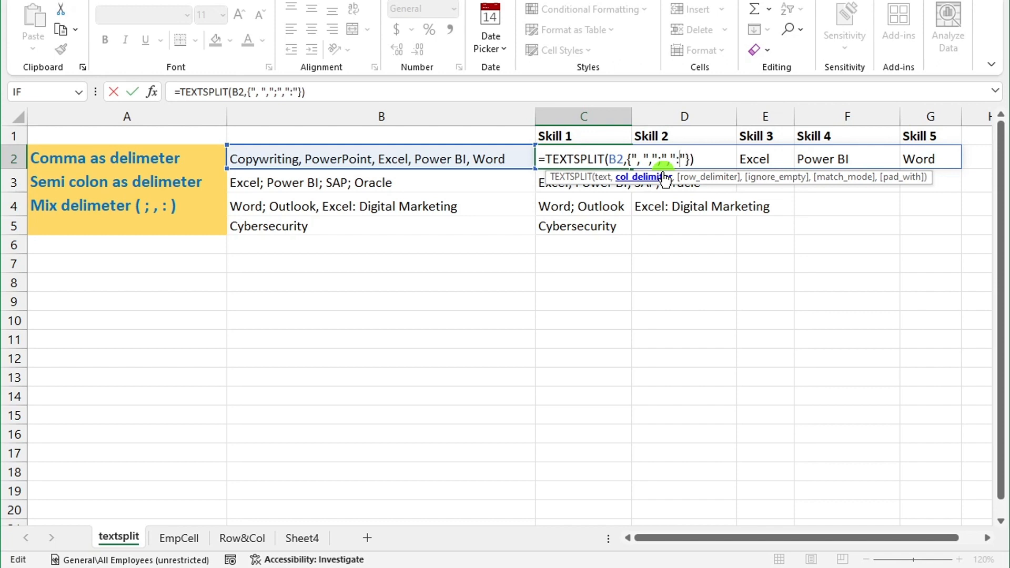
pyautogui.click(672, 160)
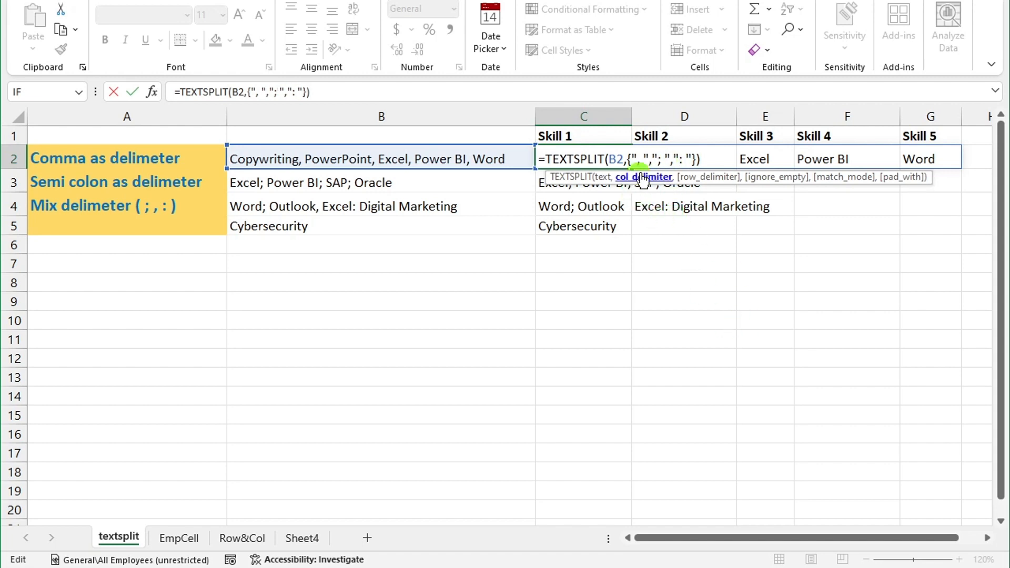
pyautogui.click(651, 160)
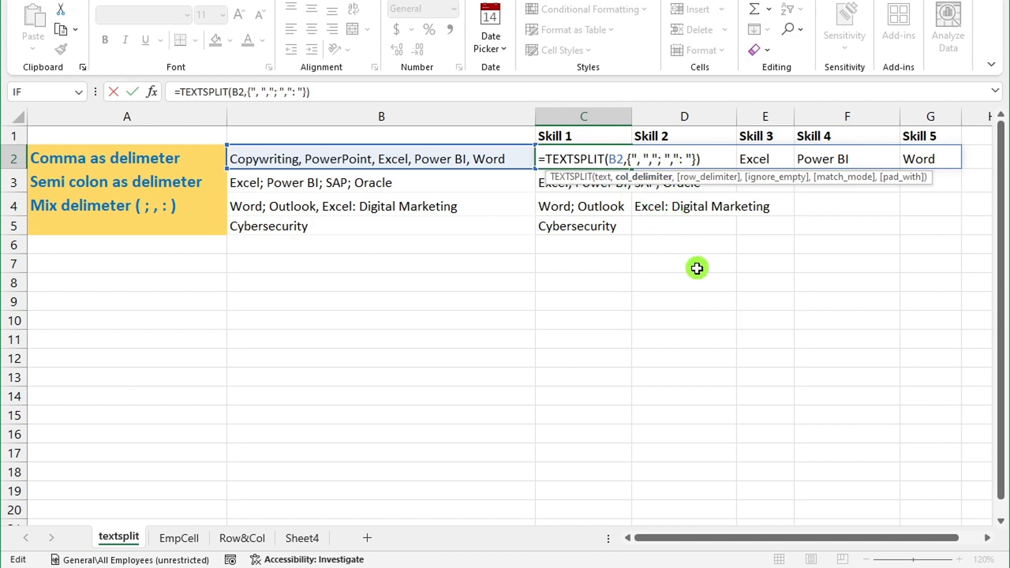
pyautogui.click(705, 159)
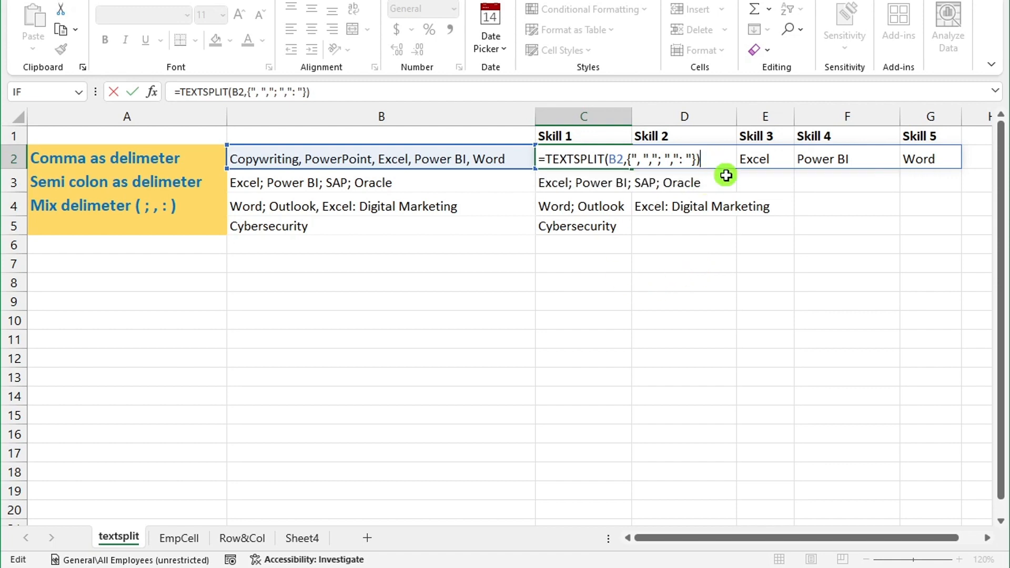
pyautogui.press('Return')
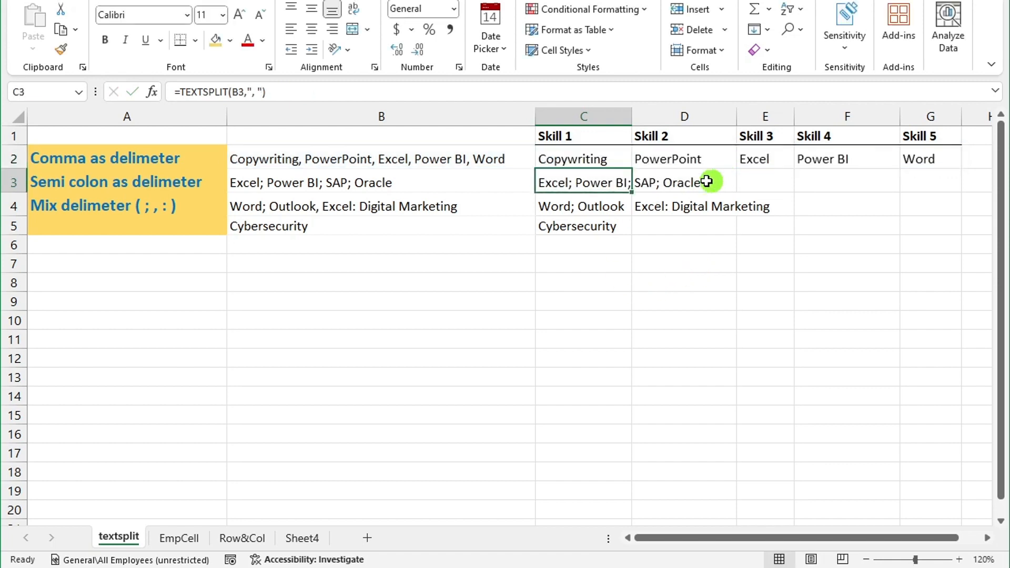
pyautogui.click(621, 152)
pyautogui.moveTo(633, 168); pyautogui.dragTo(633, 228)
# Step: Append ": Excel" to the Cybersecurity entry in B5
pyautogui.doubleClick(356, 227)
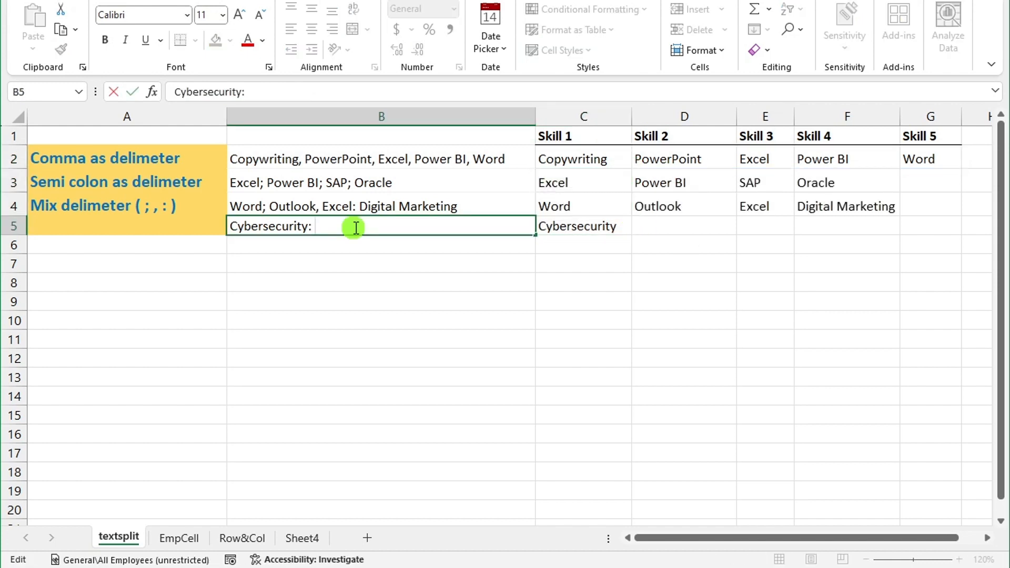
pyautogui.write(': Excel')
pyautogui.press('Return')
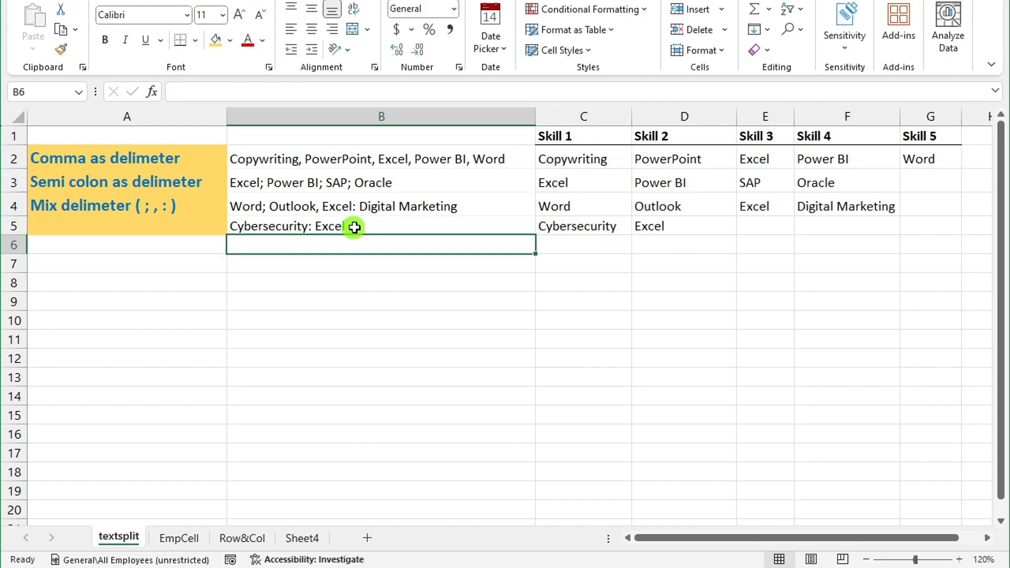
# Step: Examine the split skills in rows 3 to 5 across the Skill columns
pyautogui.click(598, 212)
pyautogui.press('Right')
pyautogui.press('Right')
pyautogui.press('Right')
pyautogui.press('Up')
pyautogui.press('Left')
pyautogui.press('Left')
pyautogui.press('Left')
pyautogui.press('Down')
pyautogui.press('Down')
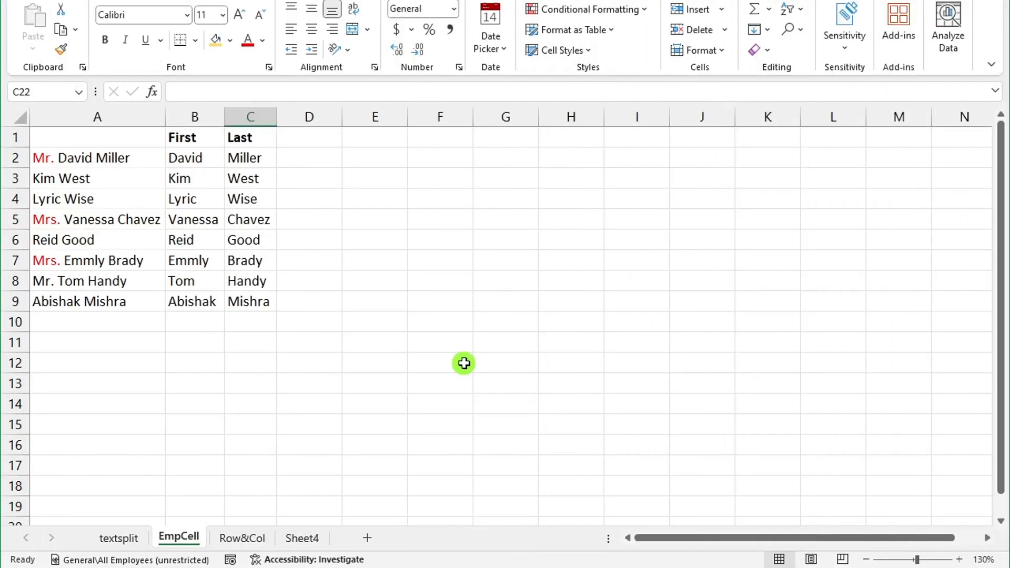
# Step: Clear the contents of B2:C10 on the EmpCell sheet and widen columns B and C
pyautogui.moveTo(258, 322); pyautogui.dragTo(205, 158)
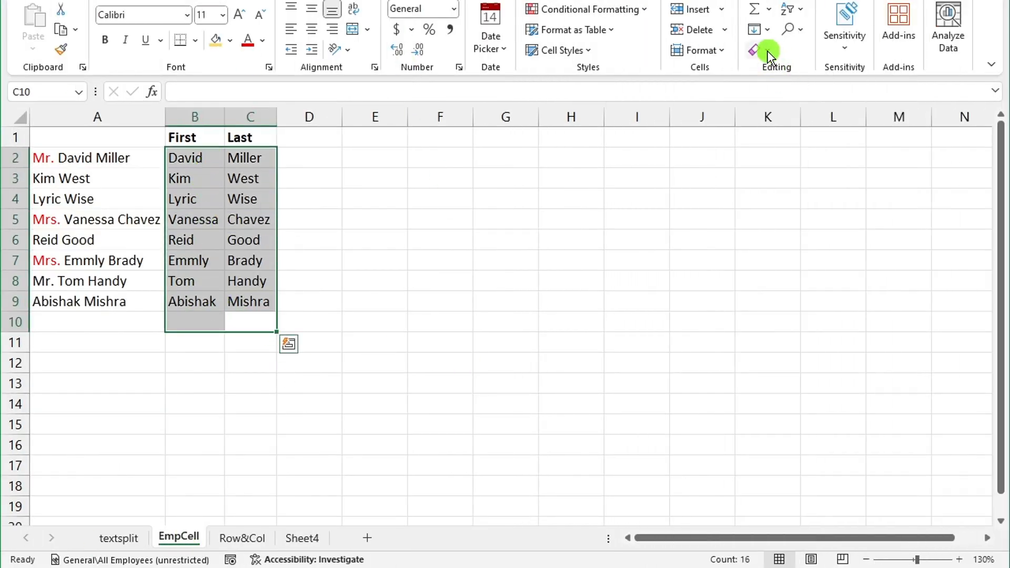
pyautogui.click(768, 51)
pyautogui.click(800, 73)
pyautogui.click(363, 370)
pyautogui.moveTo(277, 120); pyautogui.dragTo(299, 122)
pyautogui.moveTo(224, 122); pyautogui.dragTo(242, 123)
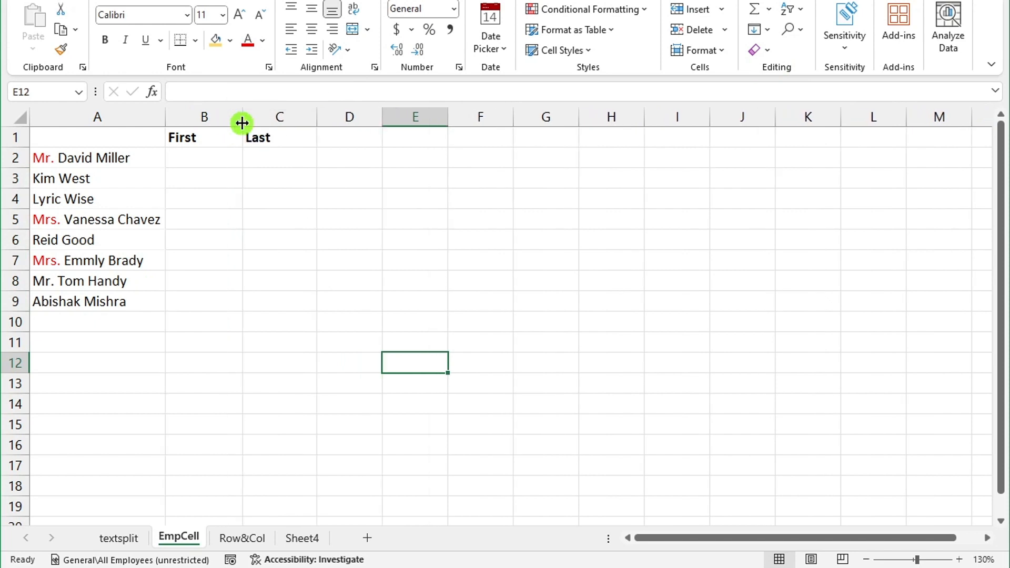
# Step: Enter =TEXTSPLIT(A2," ") in B2 to split the first full name at its spaces
pyautogui.click(959, 559)
pyautogui.click(959, 559)
pyautogui.moveTo(165, 174); pyautogui.dragTo(158, 325)
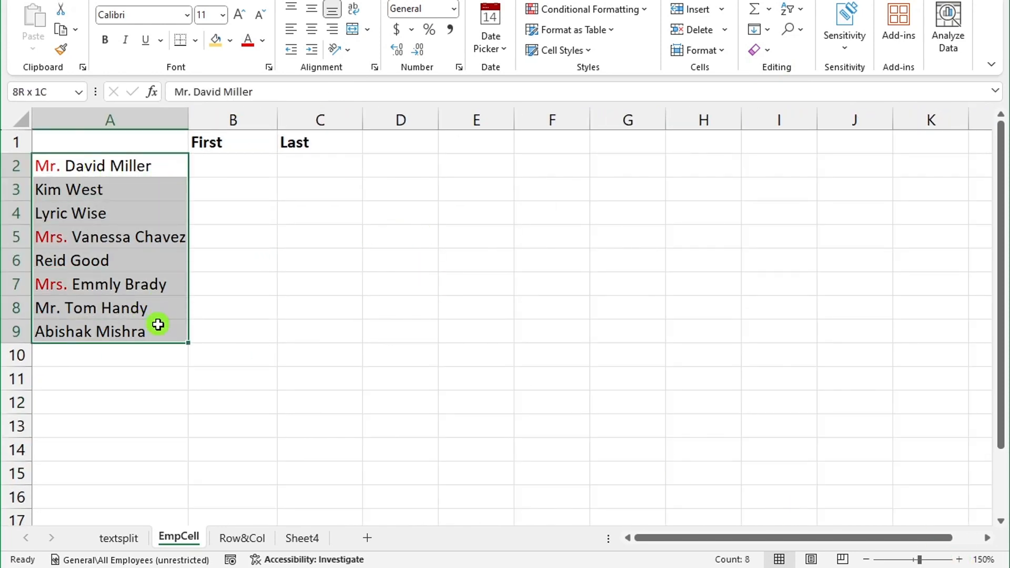
pyautogui.click(160, 381)
pyautogui.click(104, 167)
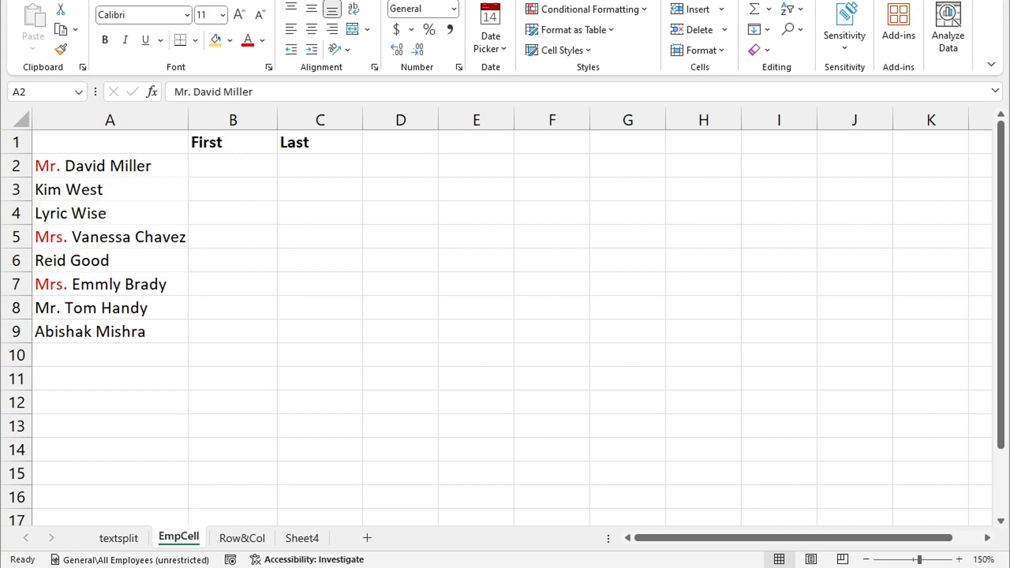
pyautogui.click(244, 158)
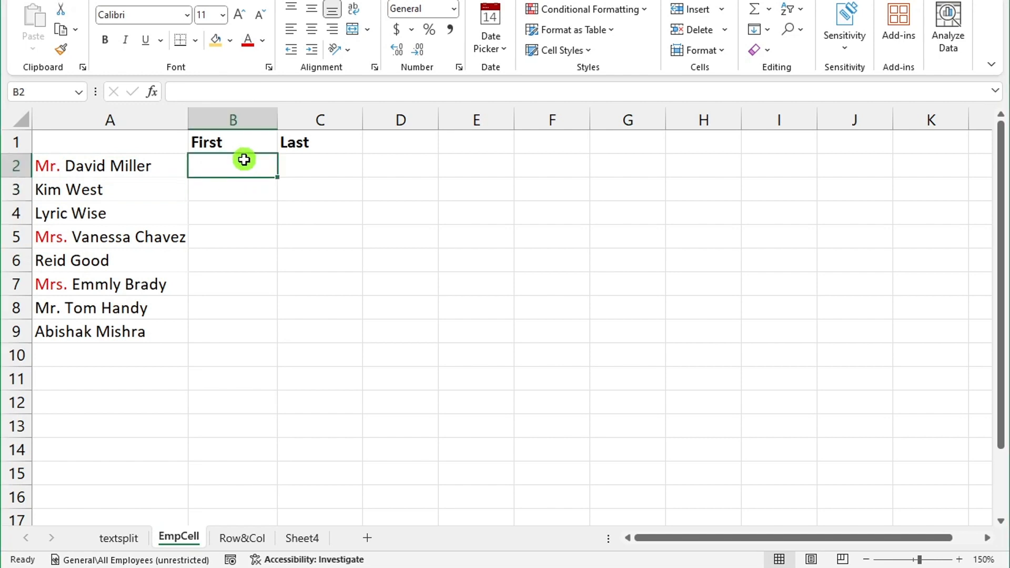
pyautogui.write('=texts')
pyautogui.press('Tab')
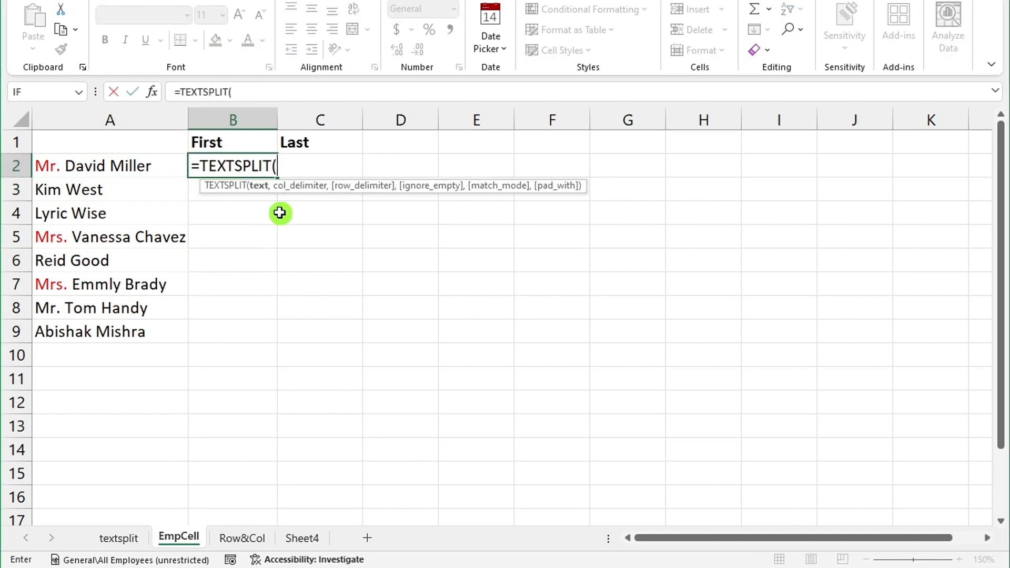
pyautogui.click(147, 167)
pyautogui.write(',')
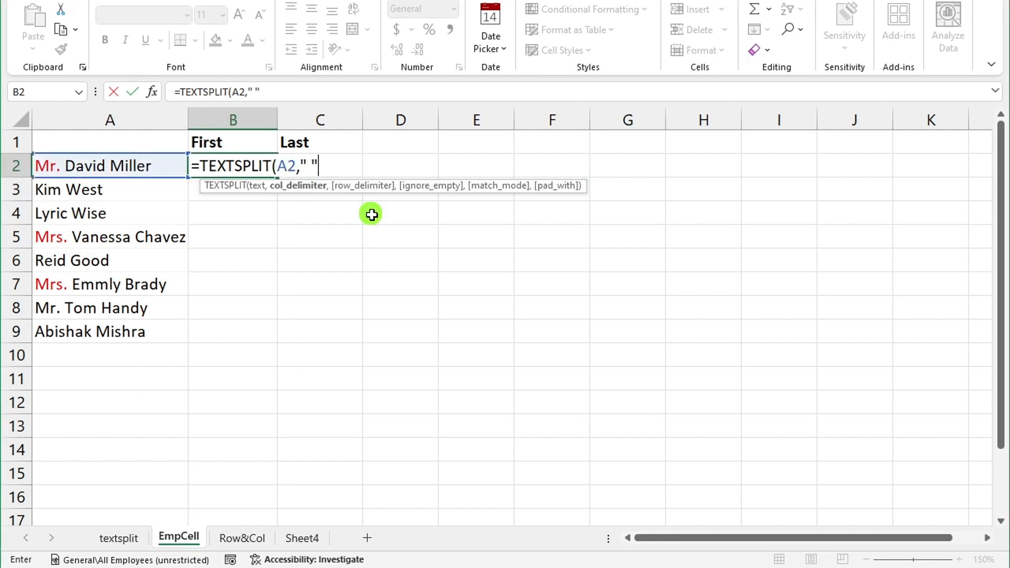
pyautogui.write('" ")')
pyautogui.press('Return')
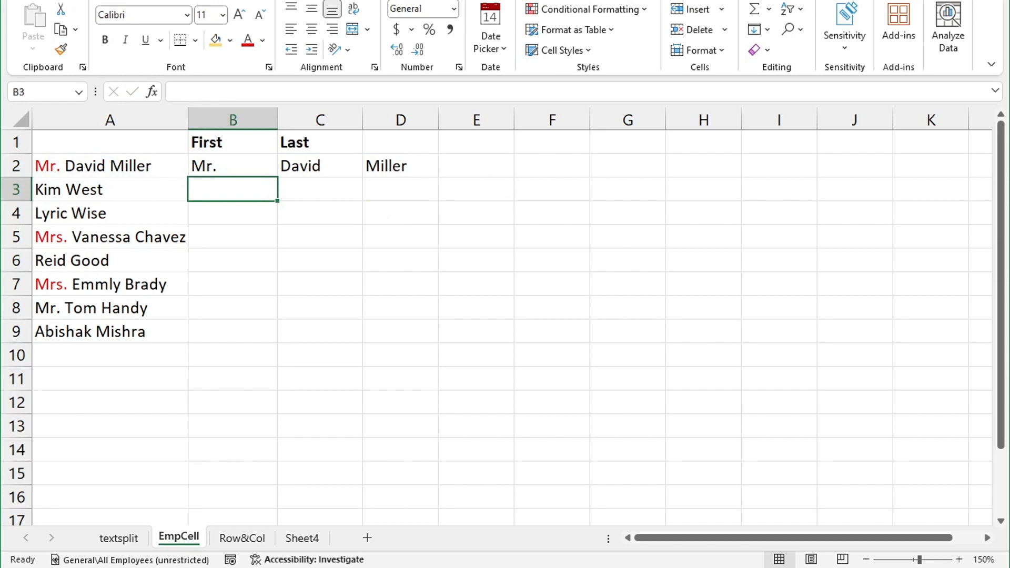
# Step: Fill the space-delimiter TEXTSPLIT formula from B2 down to B9
pyautogui.click(241, 171)
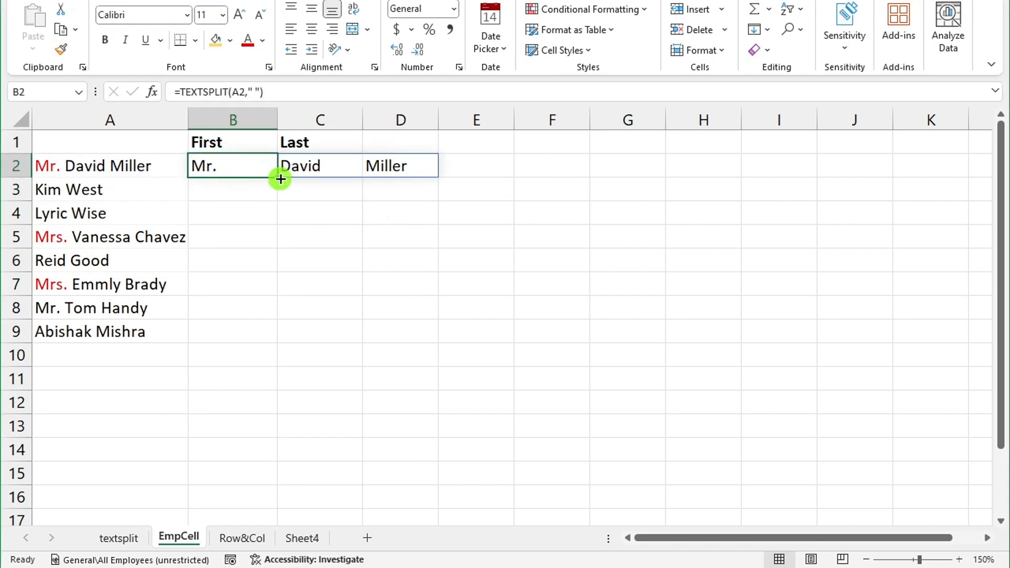
pyautogui.moveTo(277, 178); pyautogui.dragTo(279, 336)
pyautogui.click(406, 448)
pyautogui.click(254, 239)
pyautogui.click(272, 313)
# Step: Add "Mr. " and "Mrs. ", each with a trailing space, after the space delimiter in B2's TEXTSPLIT formula
pyautogui.doubleClick(224, 167)
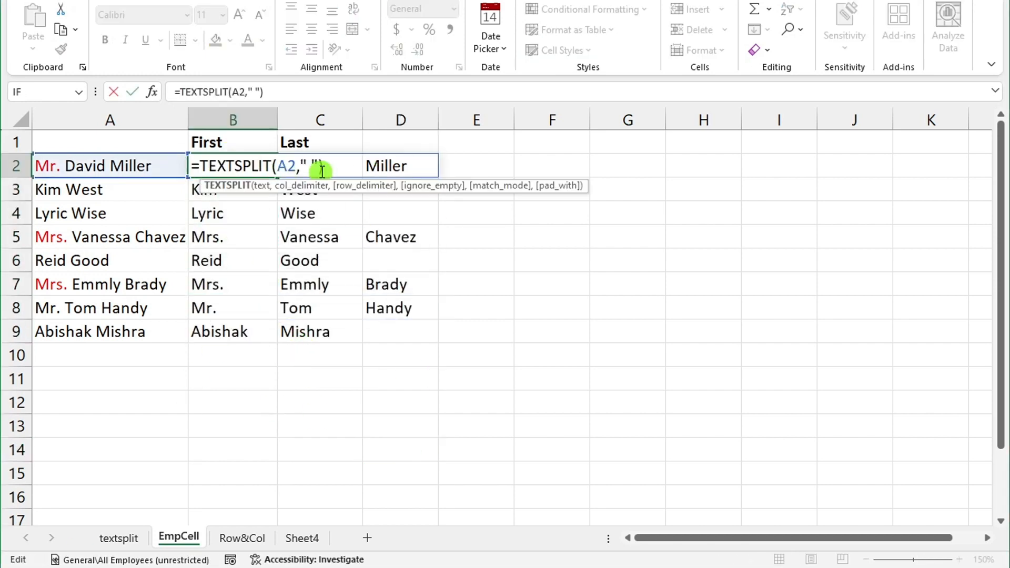
pyautogui.write(',')
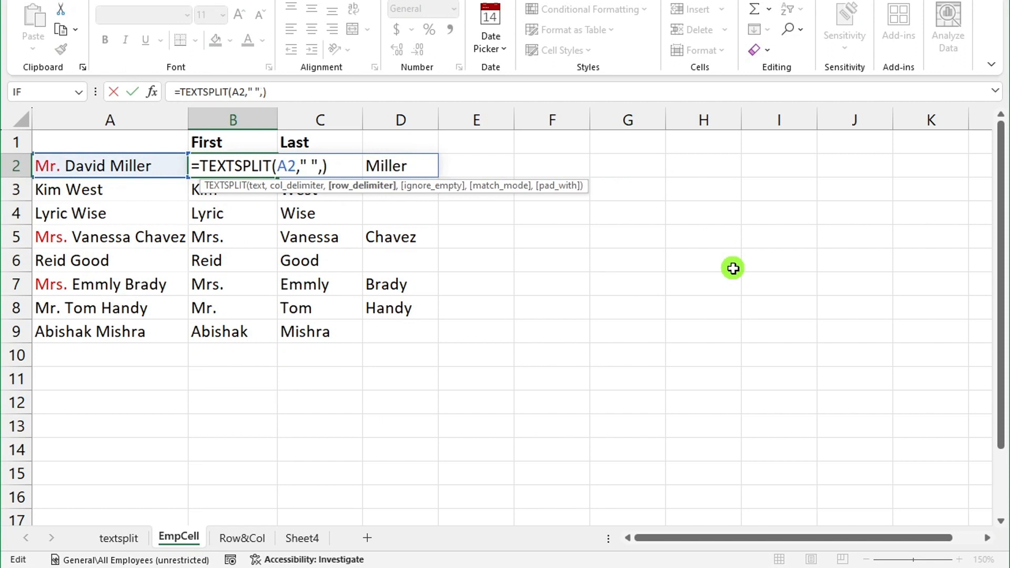
pyautogui.write('"Mr."')
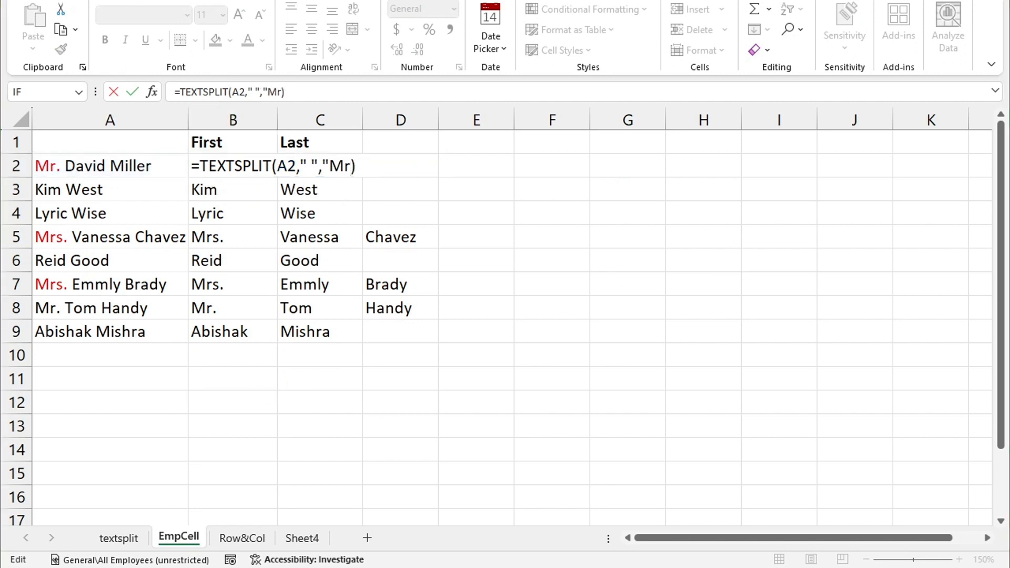
pyautogui.write(',"Mrs"')
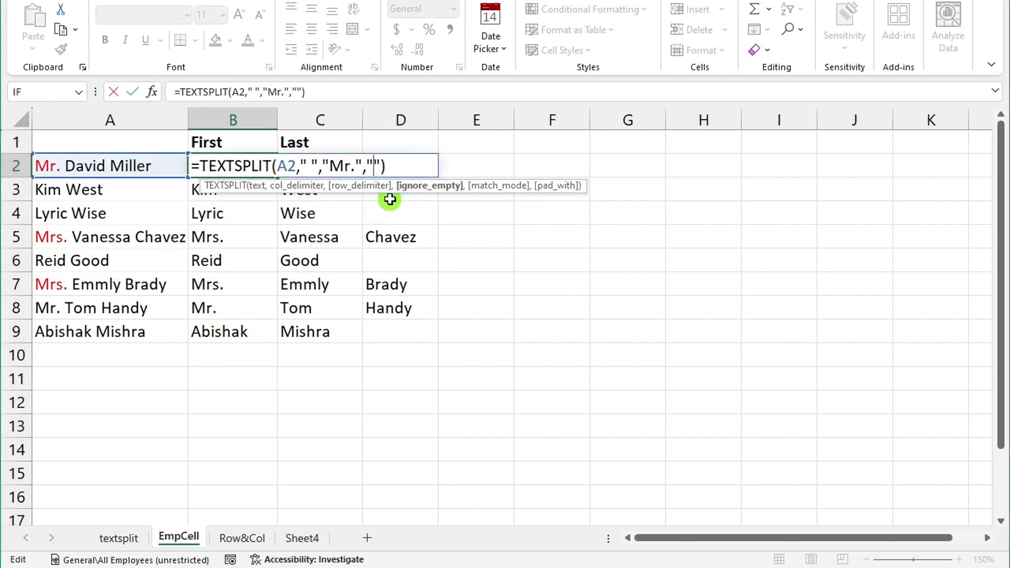
pyautogui.press('Left')
pyautogui.write('Mrs.')
pyautogui.click(355, 160)
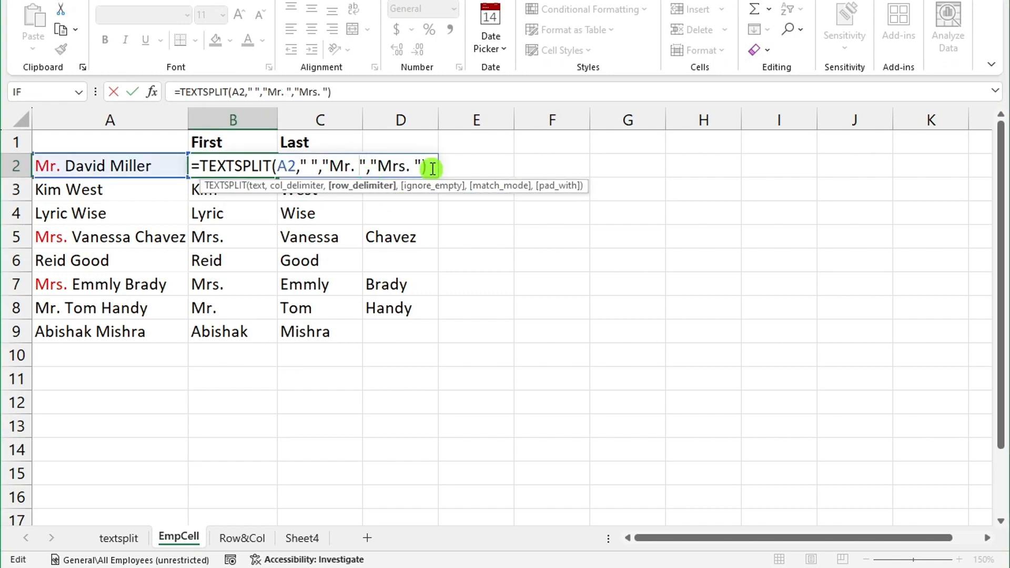
pyautogui.click(428, 168)
pyautogui.press('Return')
# Step: Enclose the delimiters in braces so B2 reads =TEXTSPLIT(A2,{" ","Mr. ","Mrs. "}), and fill it down to B9
pyautogui.doubleClick(269, 166)
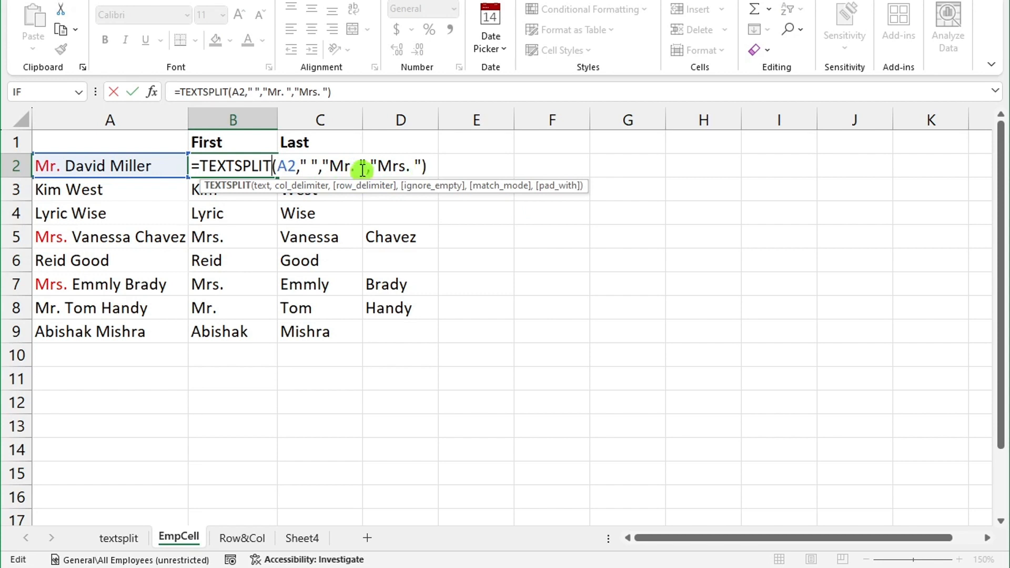
pyautogui.click(300, 166)
pyautogui.write('{')
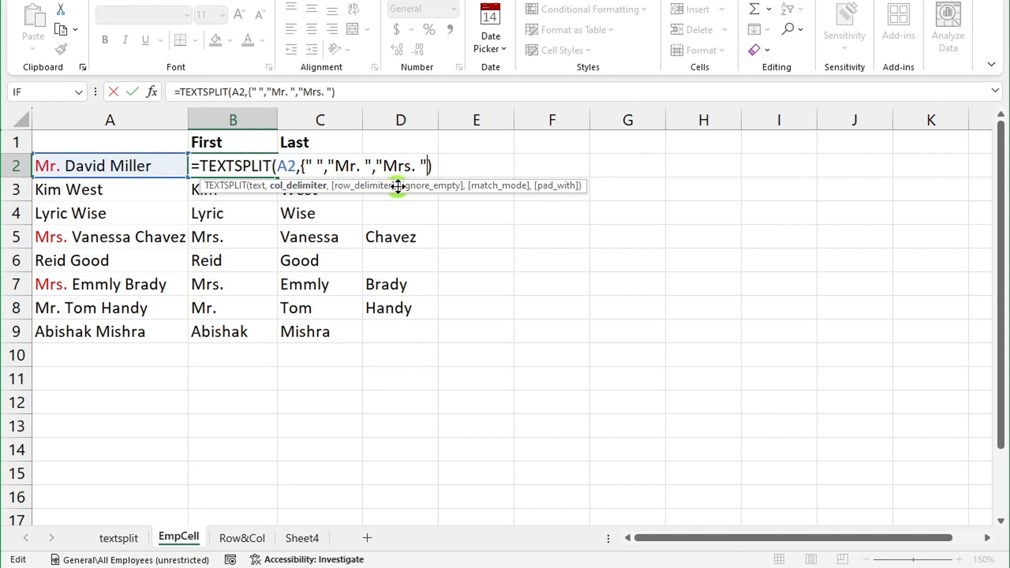
pyautogui.write('}')
pyautogui.press('Return')
pyautogui.click(275, 176)
pyautogui.doubleClick(277, 176)
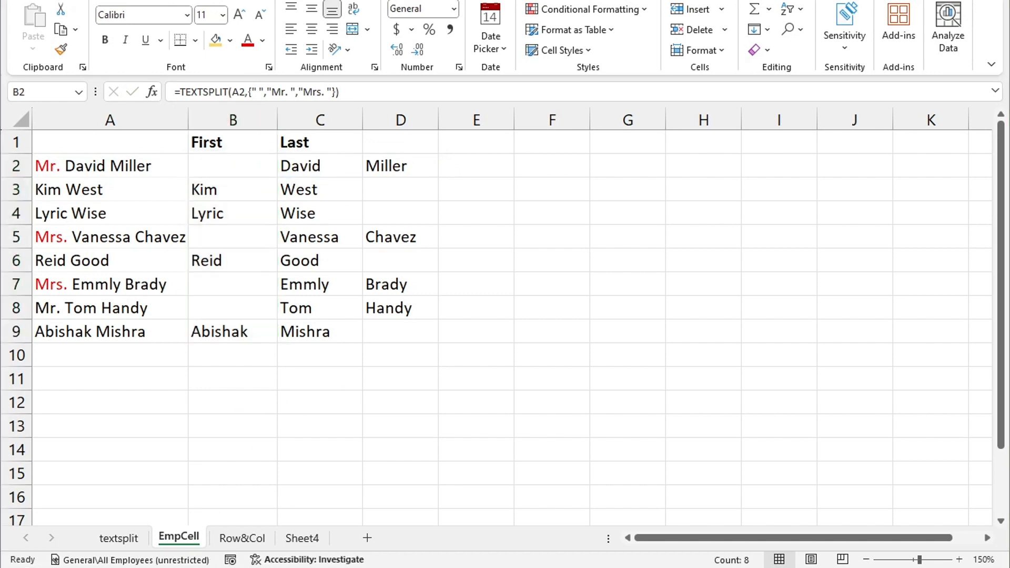
# Step: Examine the First column results in B2:B8, comparing rows with and without a title
pyautogui.click(232, 167)
pyautogui.click(237, 190)
pyautogui.click(246, 213)
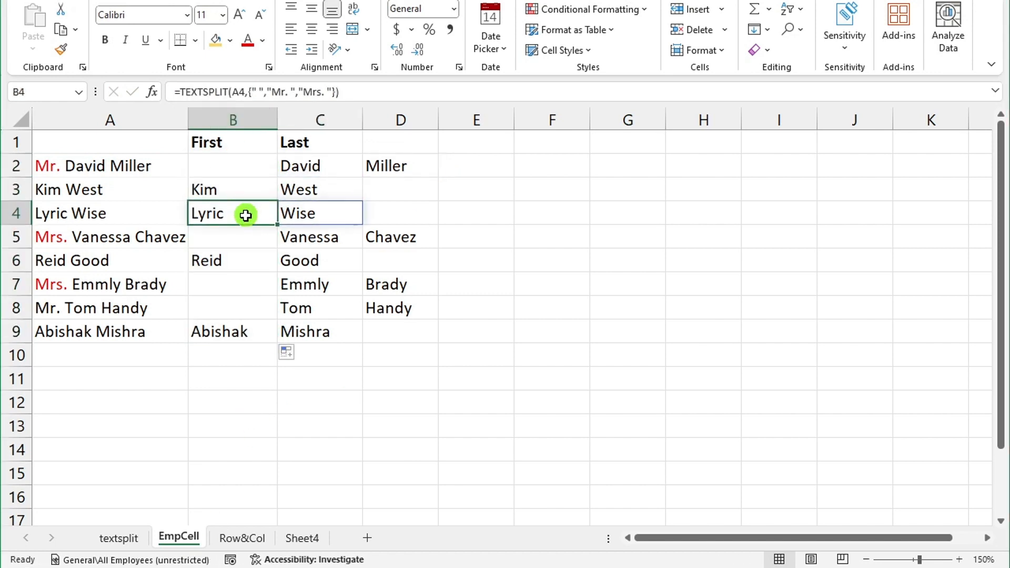
pyautogui.click(257, 237)
pyautogui.click(263, 261)
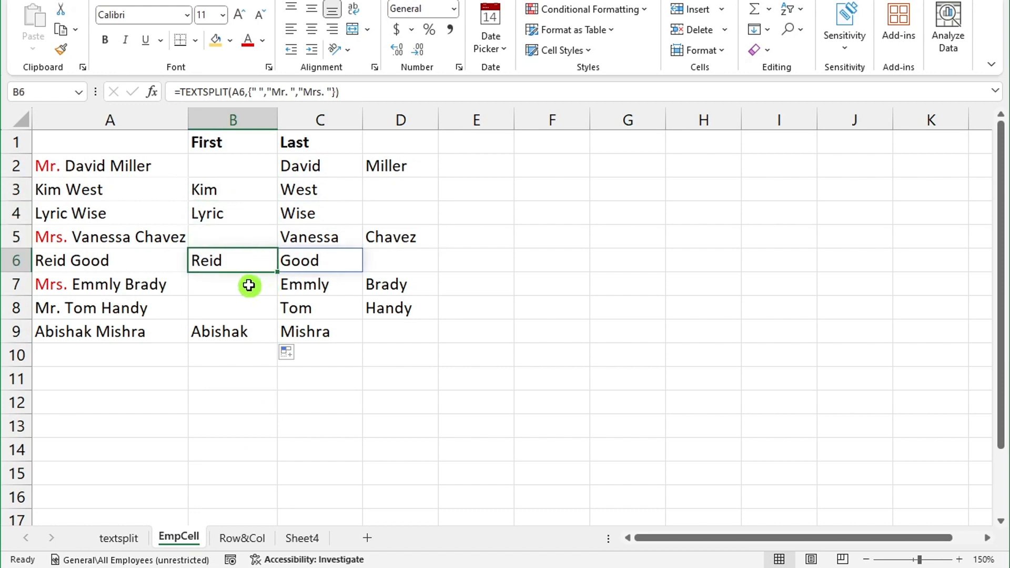
pyautogui.click(248, 284)
pyautogui.click(255, 310)
pyautogui.click(241, 164)
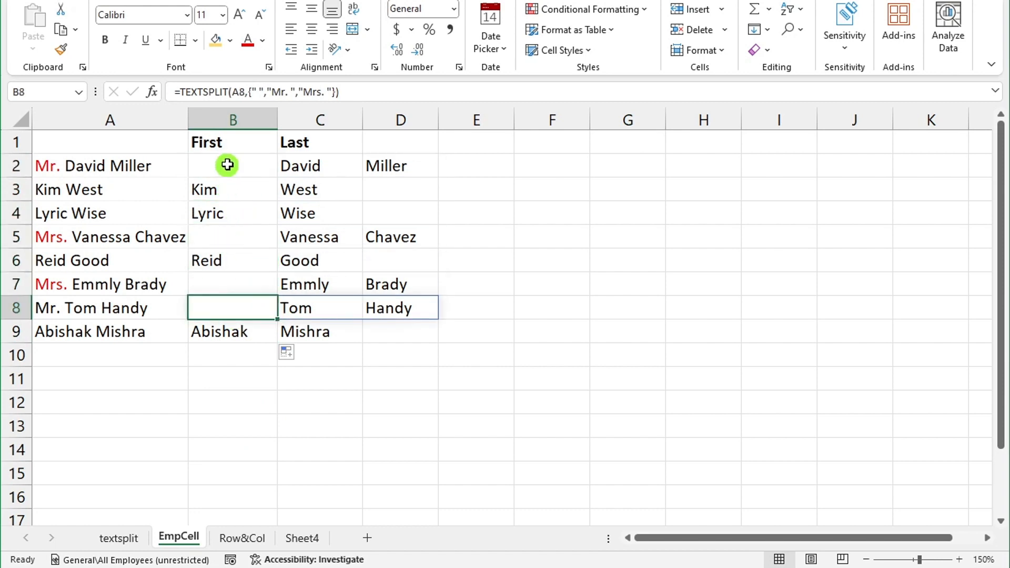
# Step: Set the ignore_empty argument to TRUE in B2, making the formula =TEXTSPLIT(A2,{" ","Mr. ","Mrs. "},,TRUE)
pyautogui.click(227, 165)
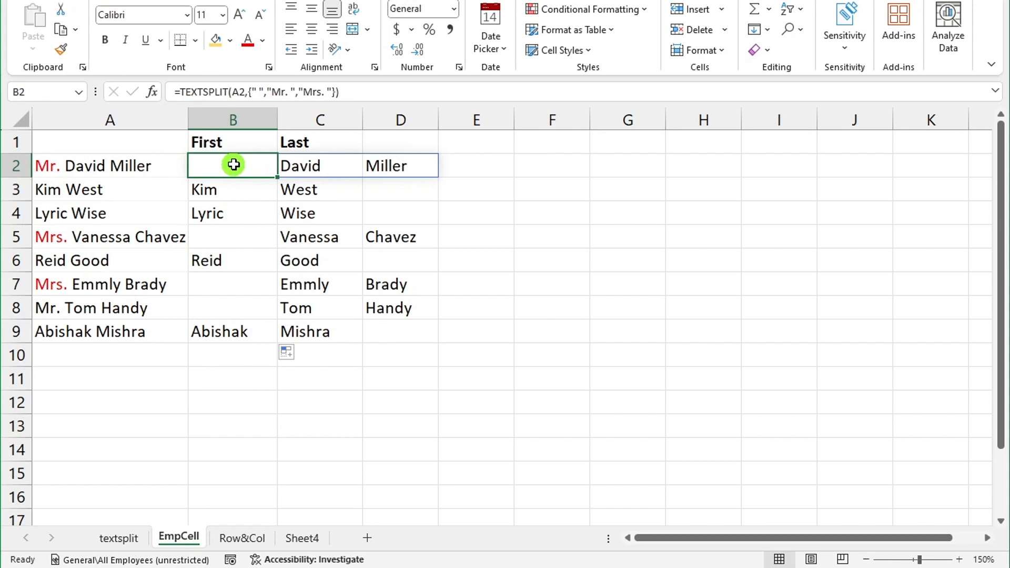
pyautogui.doubleClick(233, 165)
pyautogui.write(',')
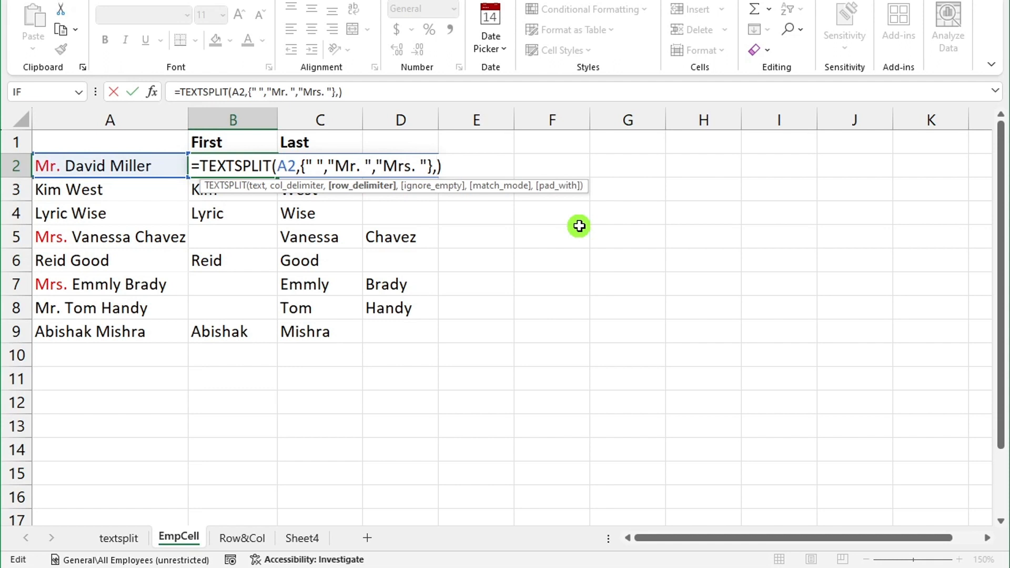
pyautogui.write(',')
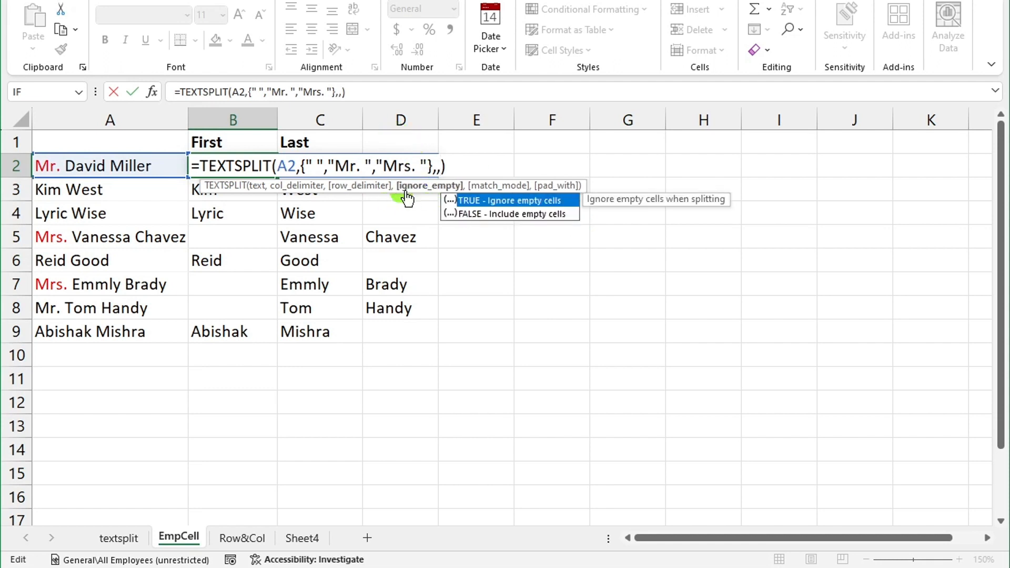
pyautogui.doubleClick(503, 200)
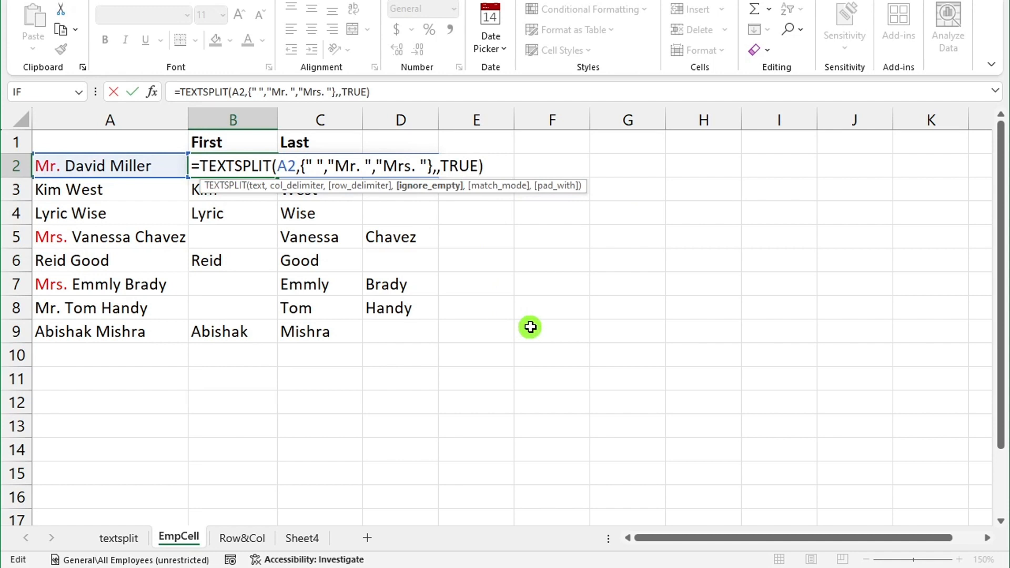
pyautogui.press('Return')
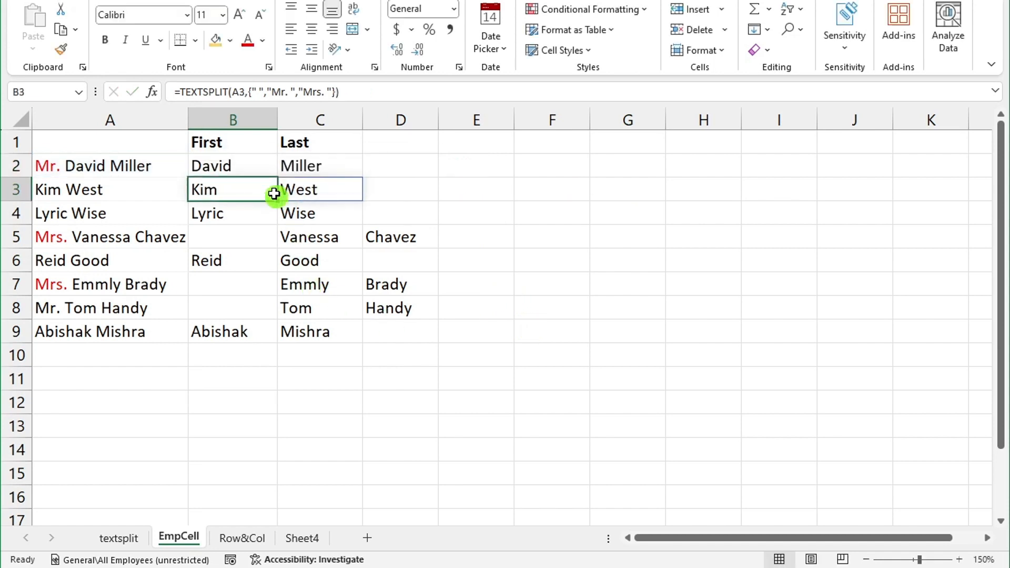
# Step: Fill the TEXTSPLIT formula that ignores empty cells from B2 down to B9
pyautogui.click(263, 164)
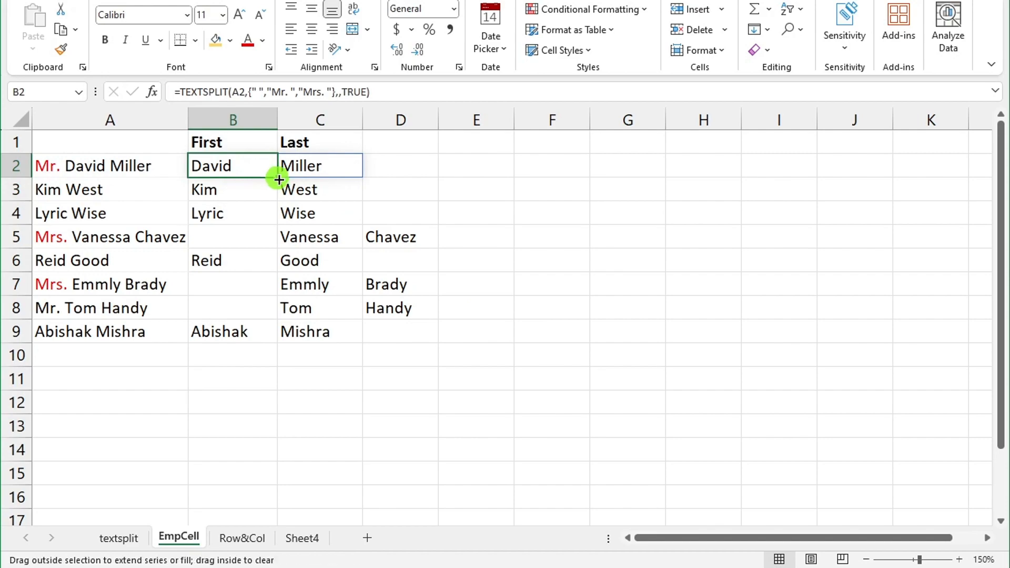
pyautogui.moveTo(279, 180); pyautogui.dragTo(279, 342)
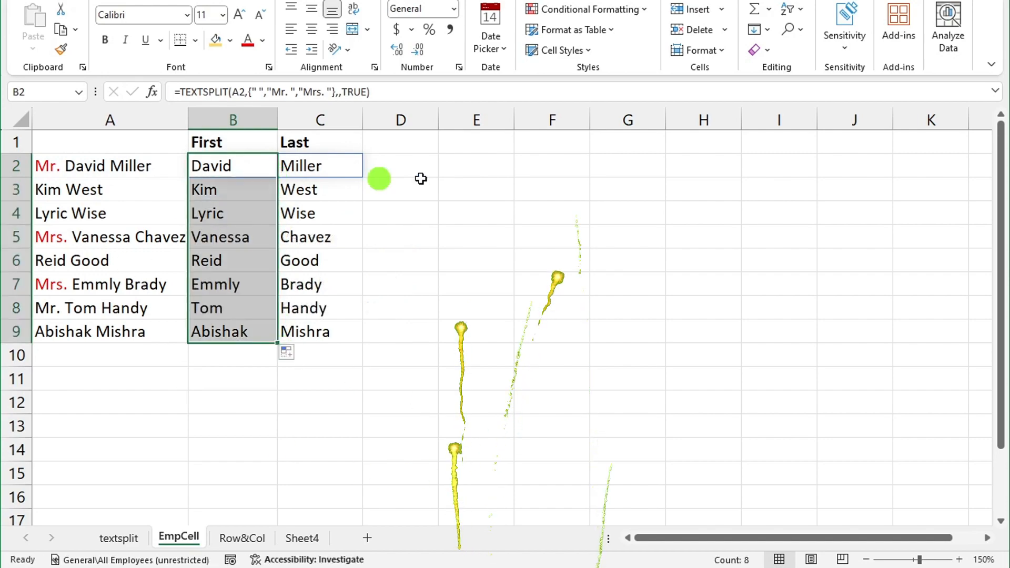
pyautogui.click(287, 378)
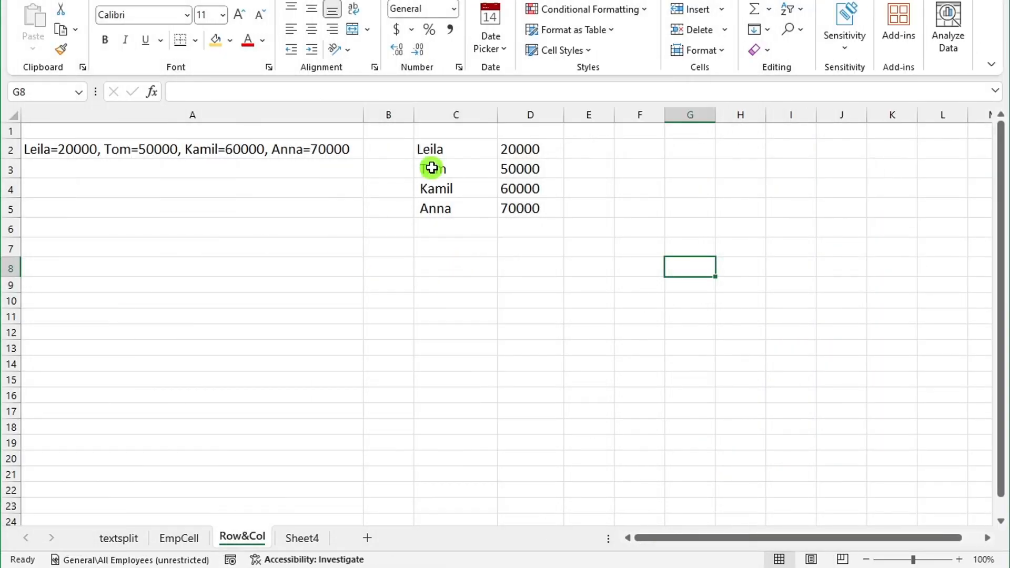
# Step: Compare the name and amount text in A2 of the Row&Col sheet with its row-and-column split in C2:D5
pyautogui.click(414, 144)
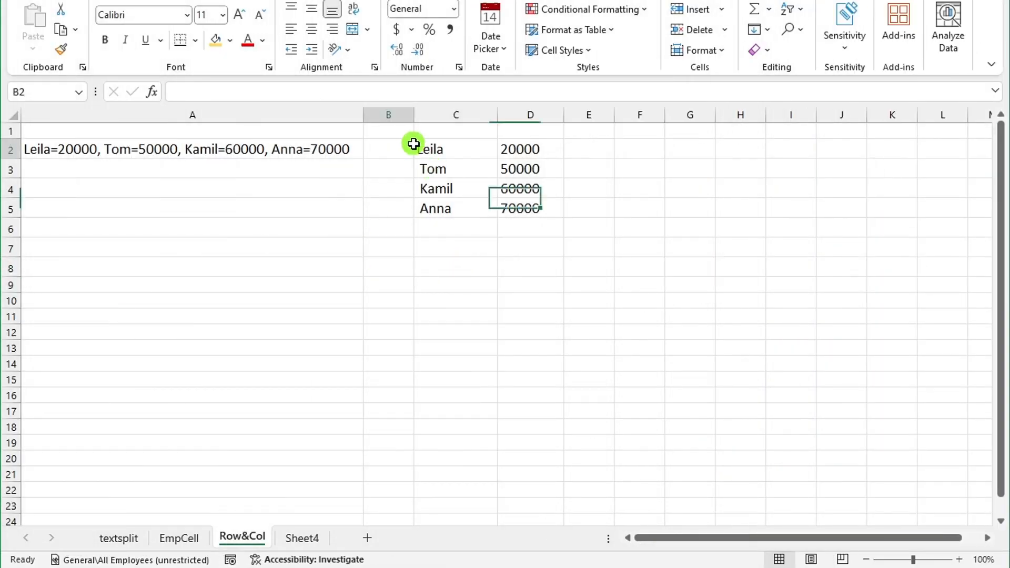
pyautogui.moveTo(413, 144); pyautogui.dragTo(534, 210)
pyautogui.click(580, 289)
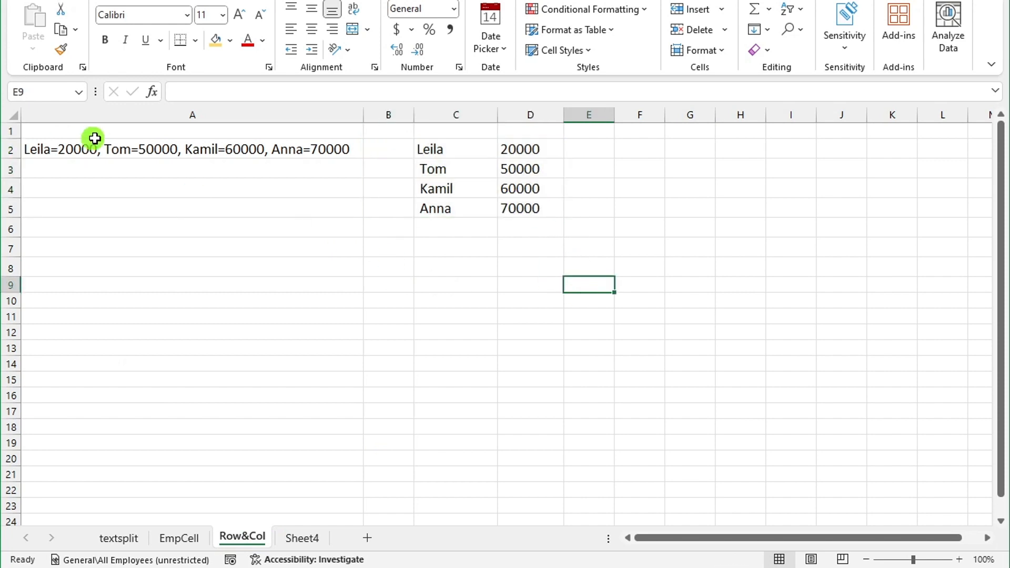
pyautogui.click(95, 142)
pyautogui.moveTo(431, 147); pyautogui.dragTo(550, 215)
pyautogui.click(575, 296)
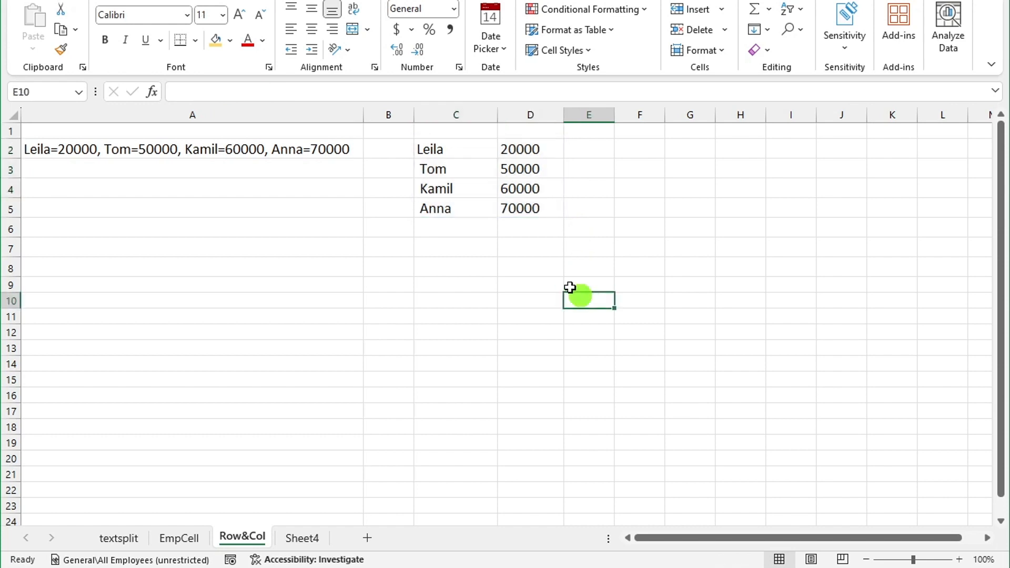
pyautogui.moveTo(442, 149); pyautogui.dragTo(555, 213)
pyautogui.click(472, 284)
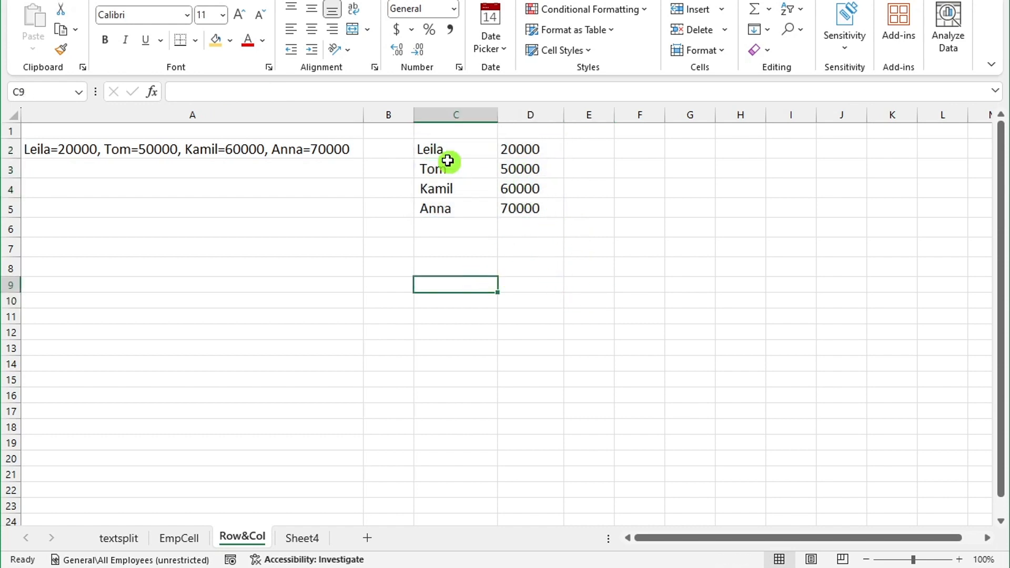
# Step: Clear the existing split result from C2:D5 on the Row&Col sheet
pyautogui.moveTo(447, 152); pyautogui.dragTo(542, 210)
pyautogui.click(768, 51)
pyautogui.click(800, 71)
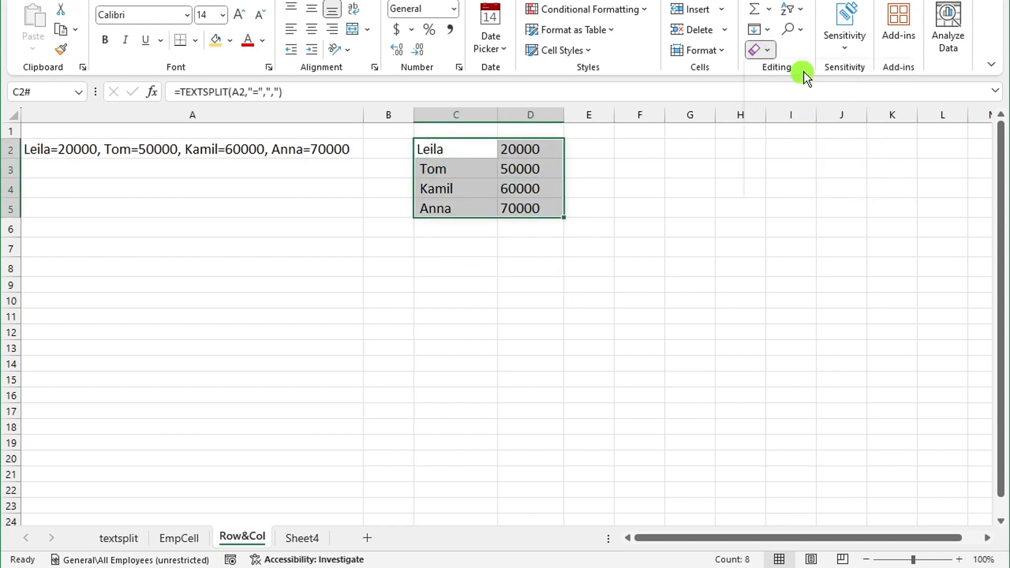
# Step: Enter =TEXTSPLIT(A2,"=",", ") in C2 of the Row&Col sheet to split the pairs into columns and rows
pyautogui.doubleClick(485, 154)
pyautogui.write('=')
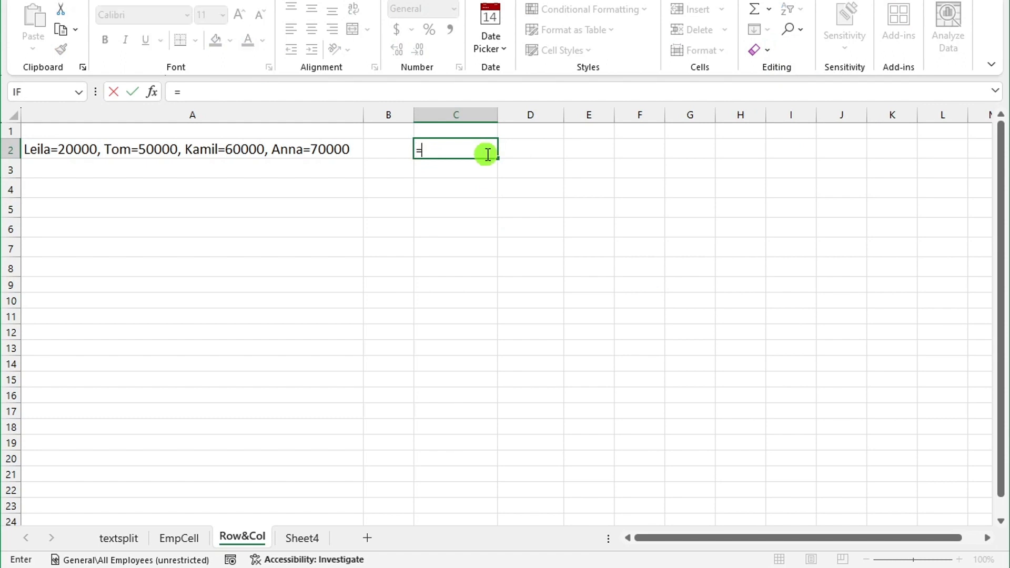
pyautogui.write('tex')
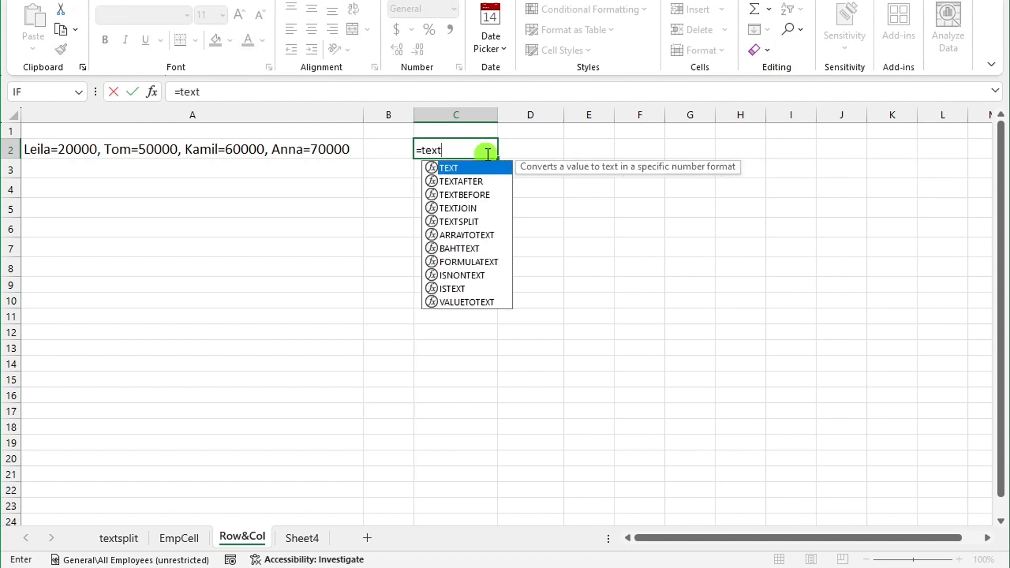
pyautogui.write('t')
pyautogui.doubleClick(468, 221)
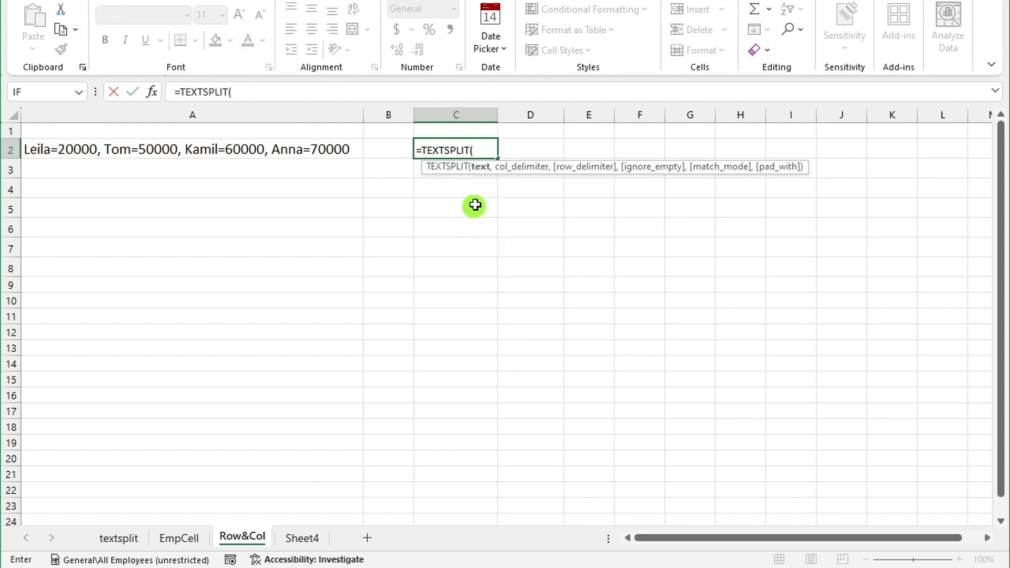
pyautogui.click(324, 148)
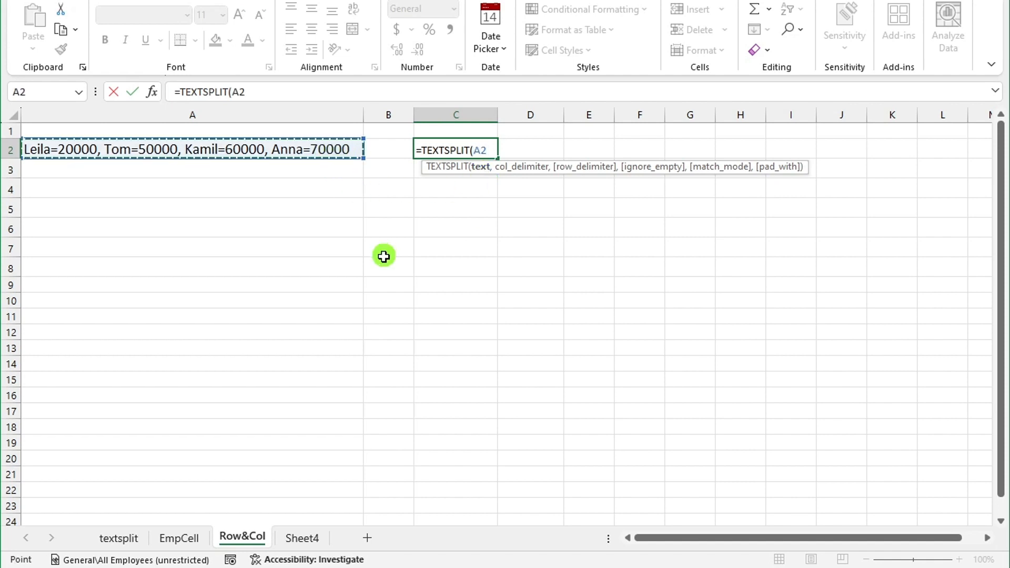
pyautogui.write(',"=')
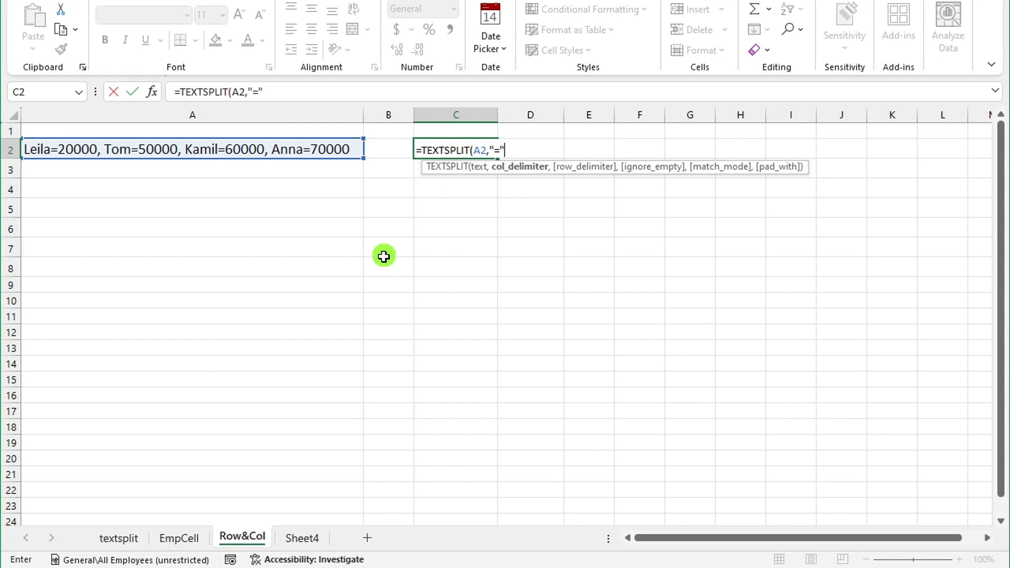
pyautogui.write(',",')
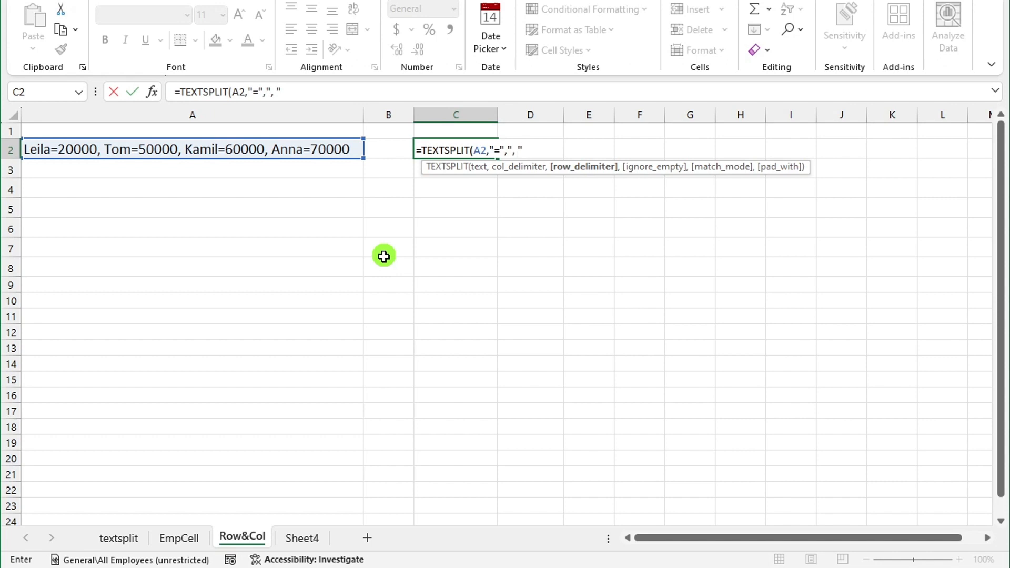
pyautogui.write('")')
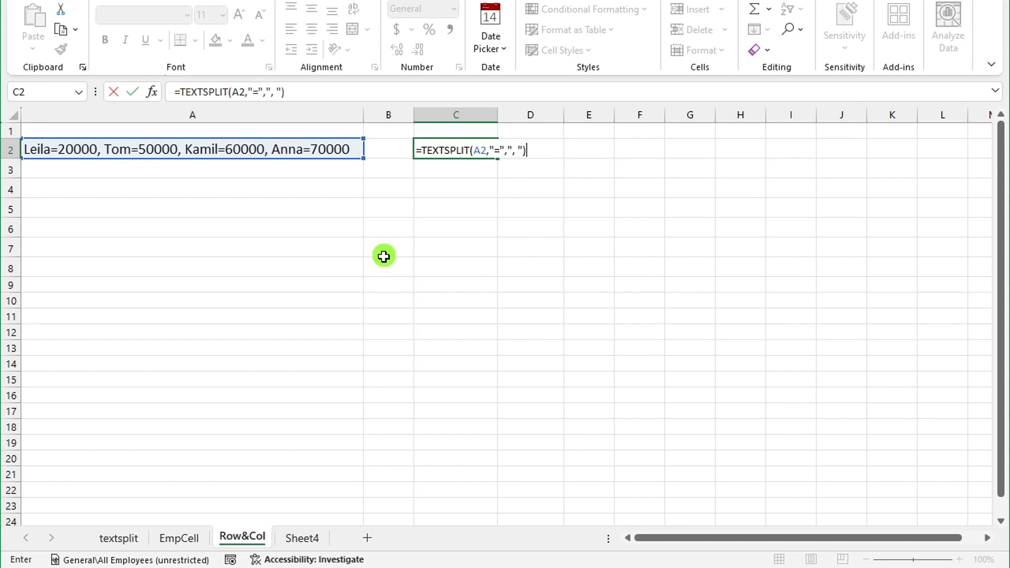
pyautogui.press('Return')
pyautogui.click(500, 250)
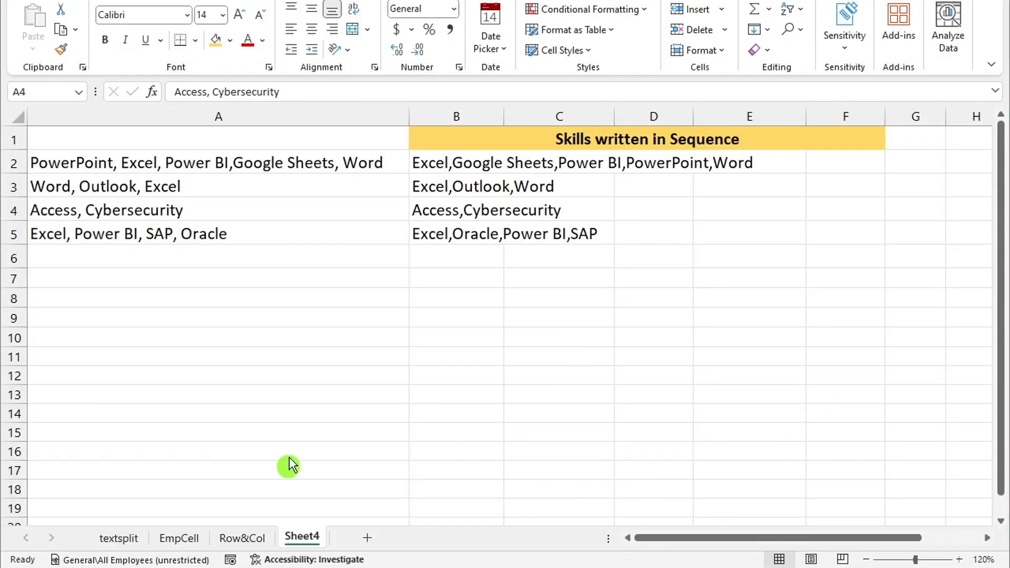
# Step: Clear the existing skill results from B2:F5 on Sheet4, below the Skills written in Sequence heading
pyautogui.click(652, 257)
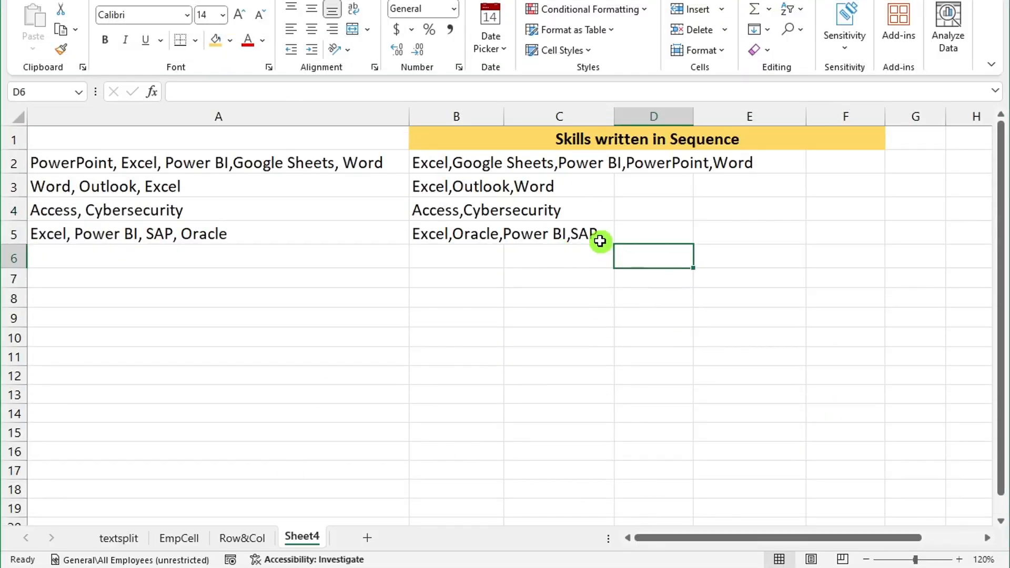
pyautogui.moveTo(600, 237); pyautogui.dragTo(484, 164)
pyautogui.moveTo(842, 238); pyautogui.dragTo(450, 162)
pyautogui.click(767, 50)
pyautogui.click(790, 70)
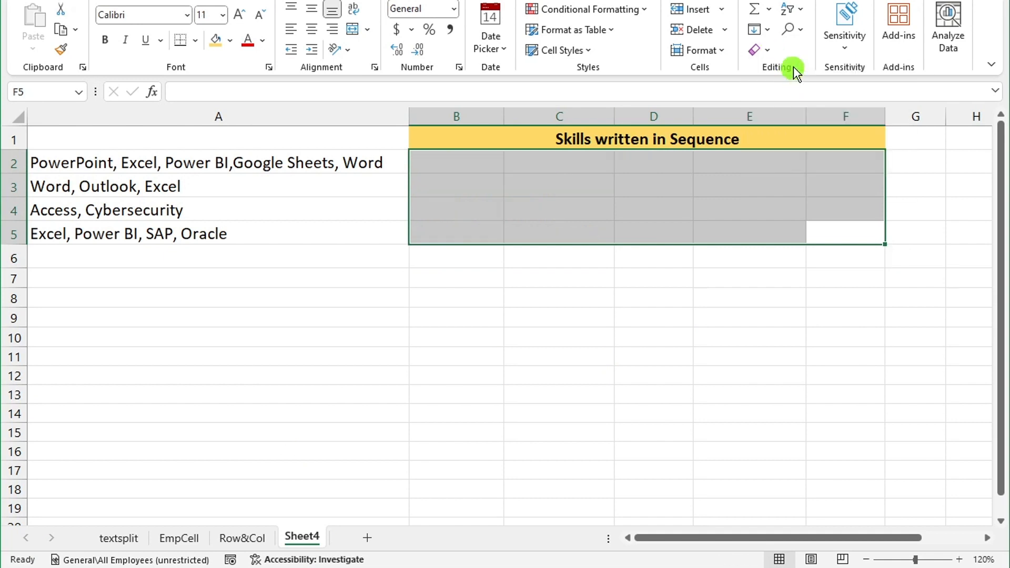
pyautogui.click(559, 298)
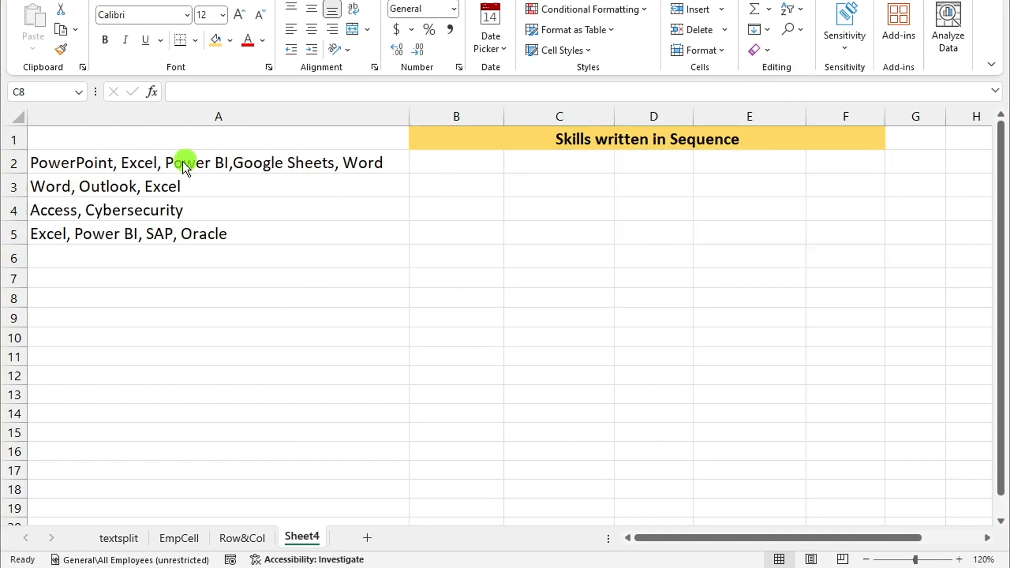
# Step: Write the formula =TEXTSPLIT(A2,",") in B2 of Sheet4 to split the skills at each comma
pyautogui.click(206, 169)
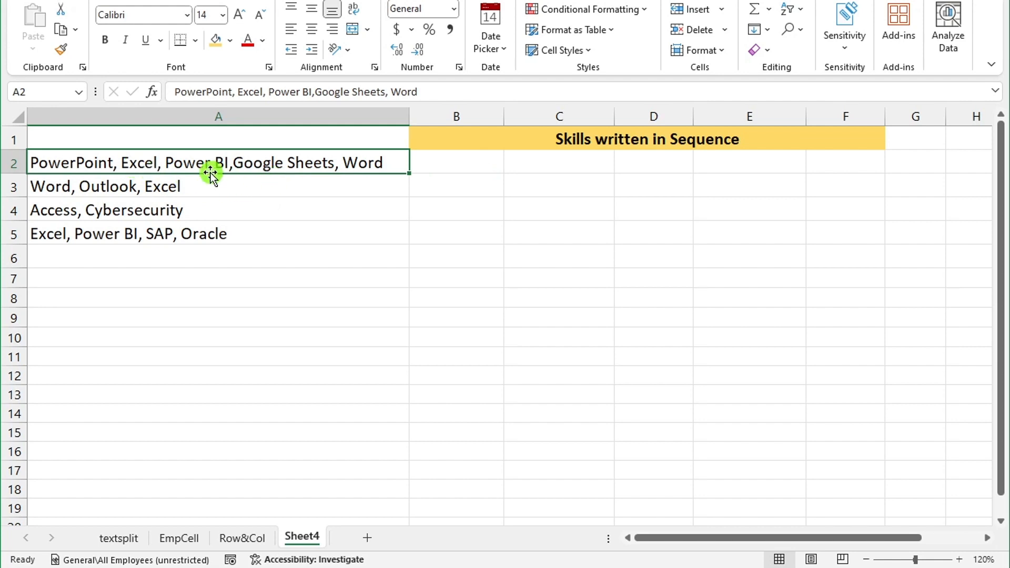
pyautogui.click(467, 165)
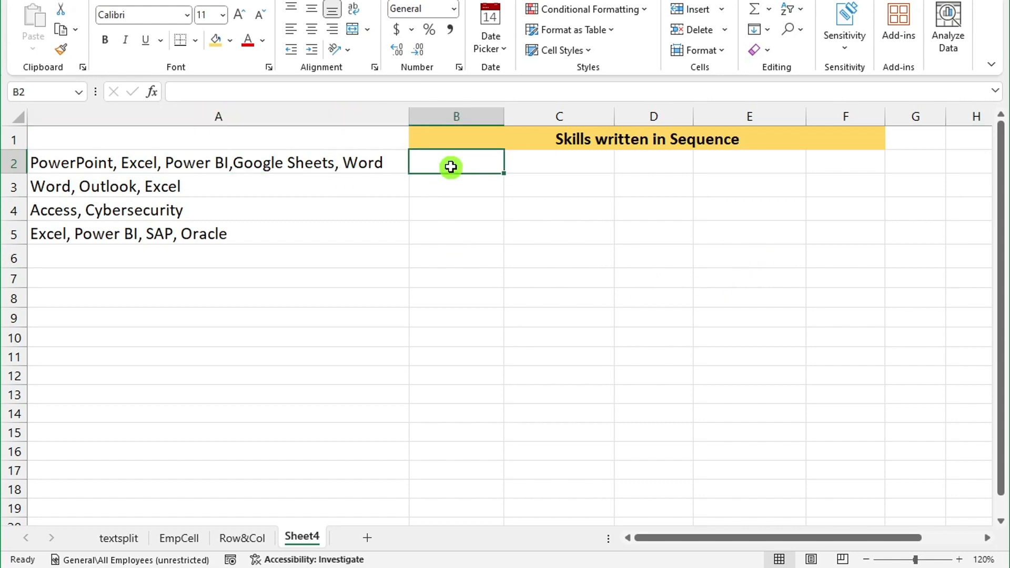
pyautogui.write('=text')
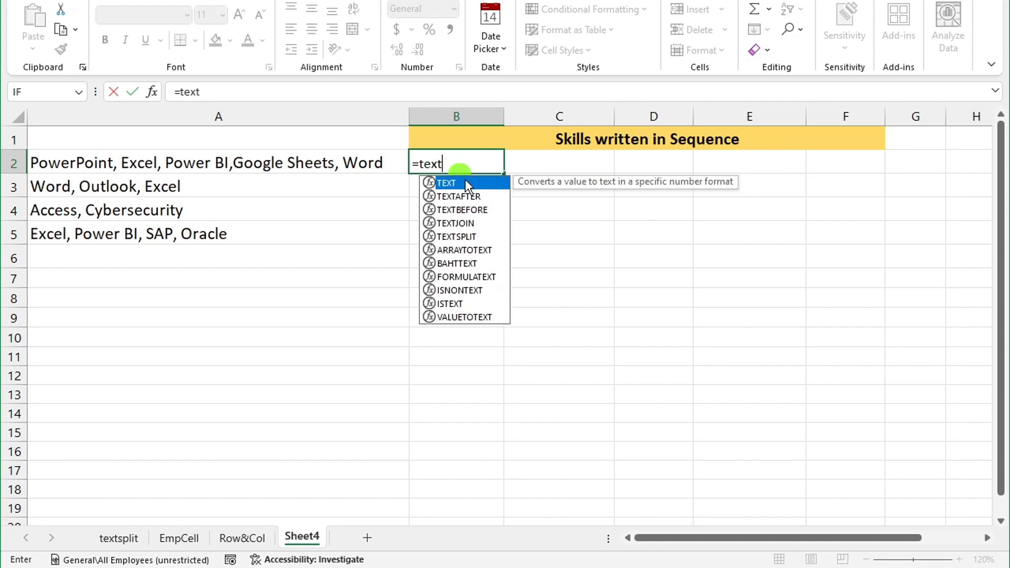
pyautogui.doubleClick(465, 236)
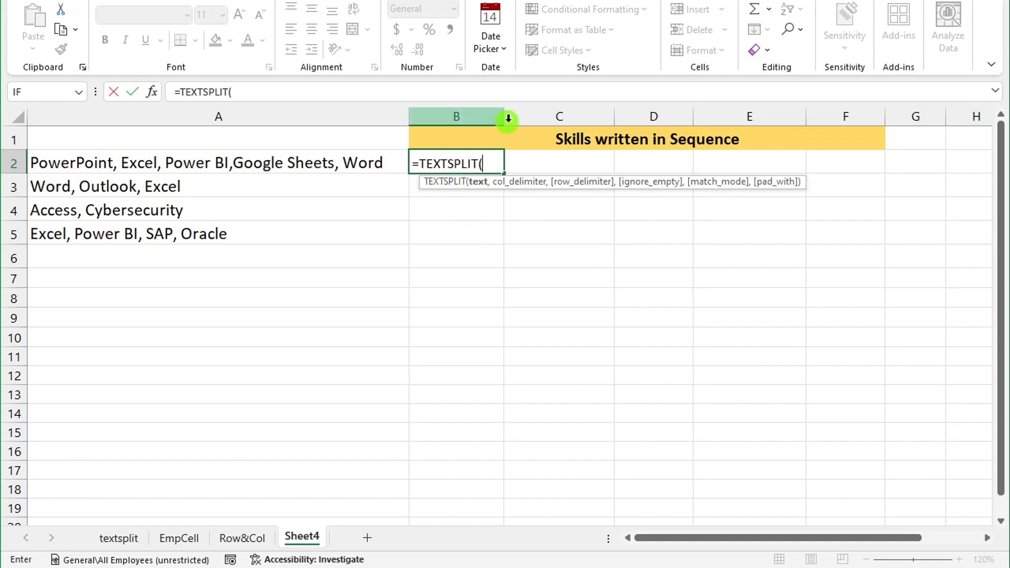
pyautogui.click(279, 165)
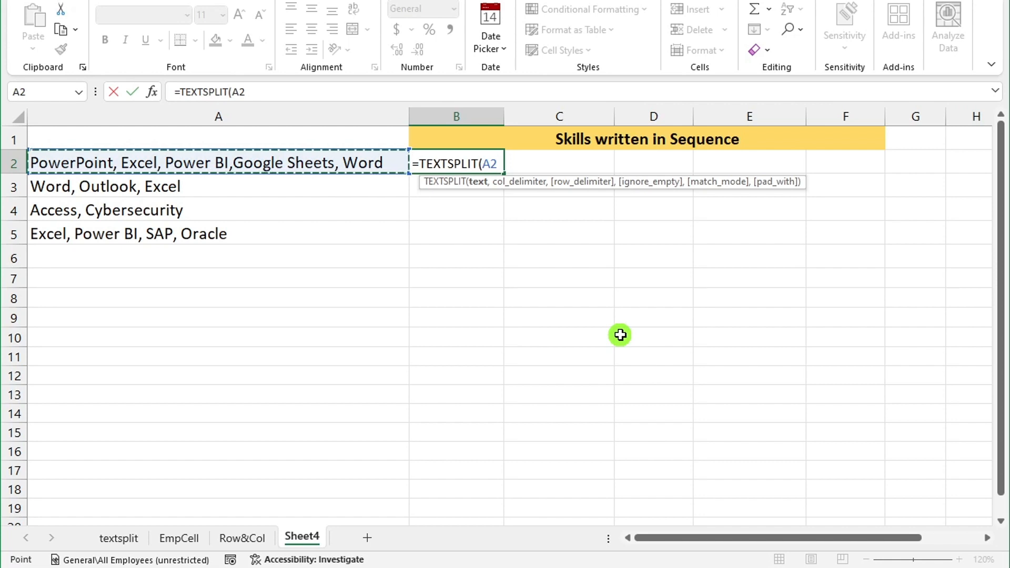
pyautogui.write(',",')
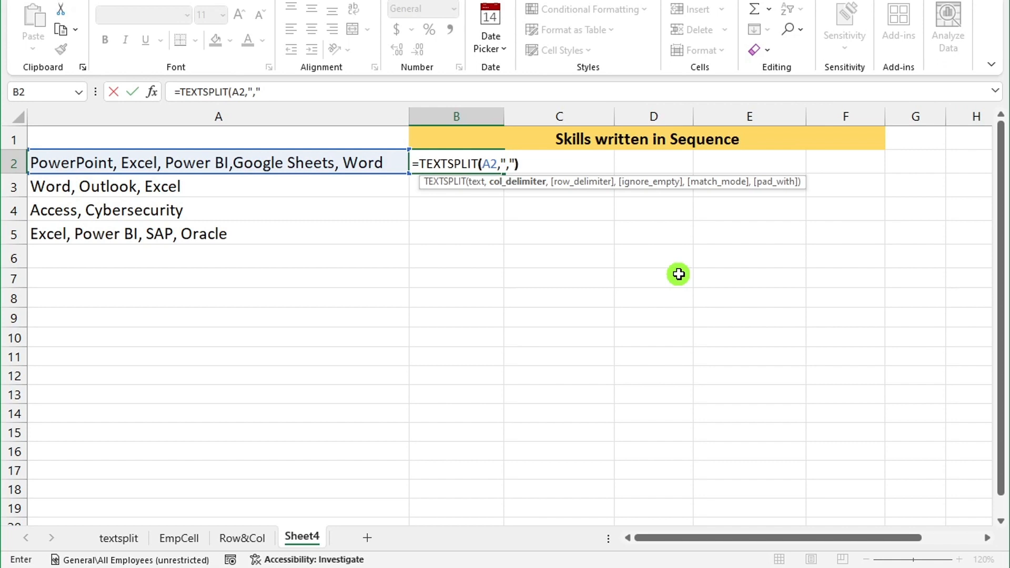
# Step: Wrap the B2 formula in TRIM, making it =TRIM(TEXTSPLIT(A2,",")), to remove the extra spaces
pyautogui.click(420, 163)
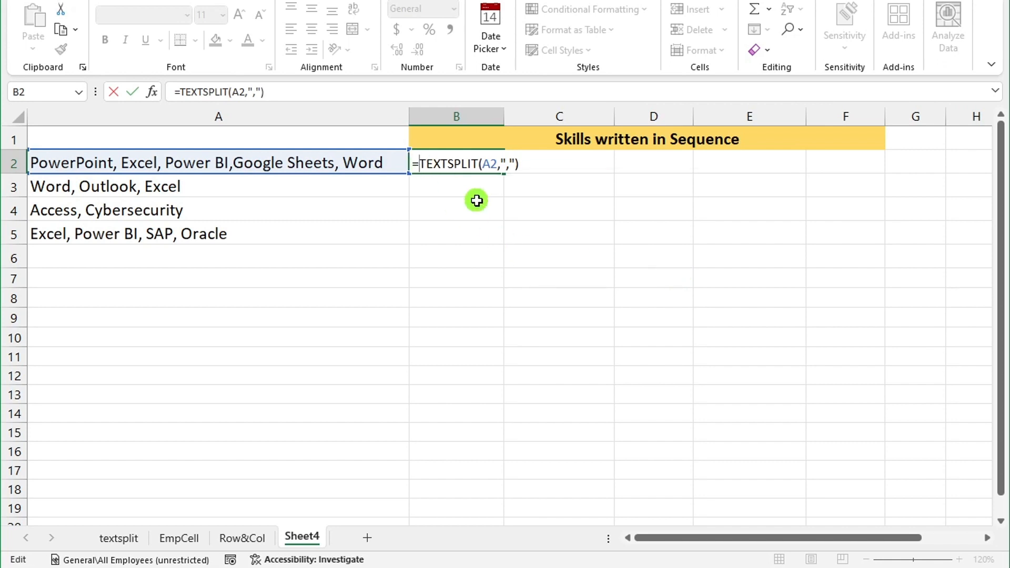
pyautogui.write('trim')
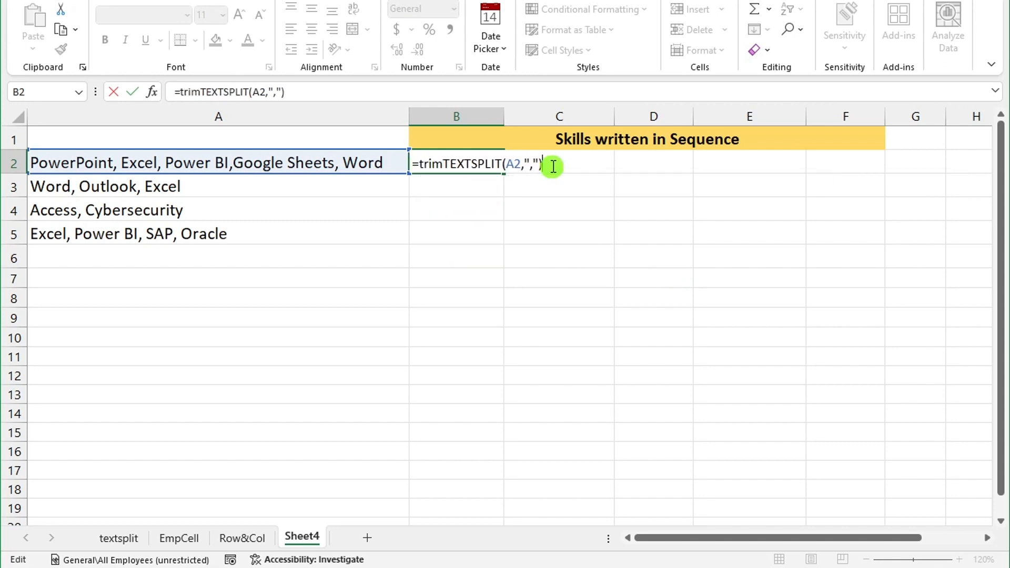
pyautogui.click(444, 163)
pyautogui.write('(')
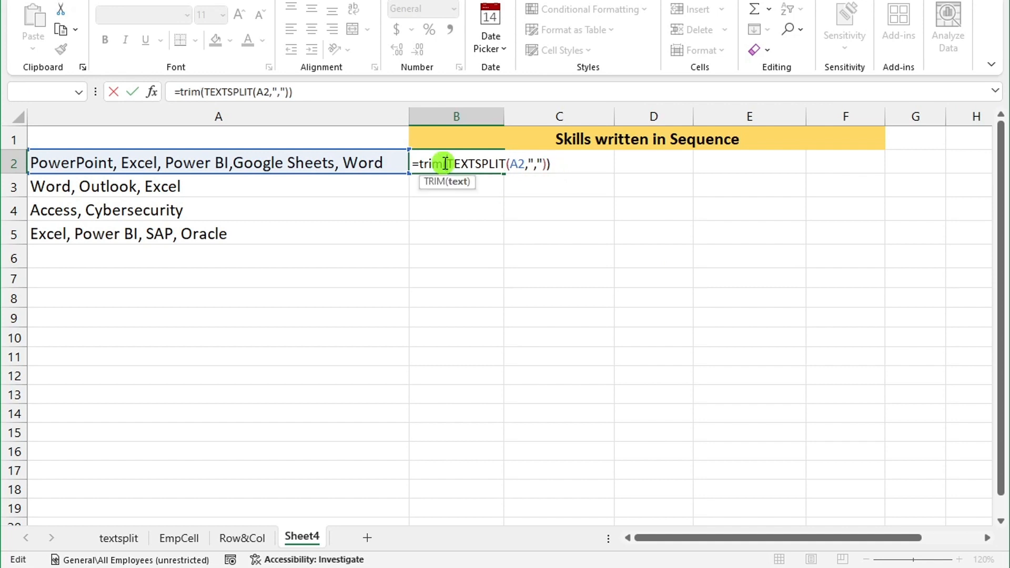
pyautogui.click(553, 167)
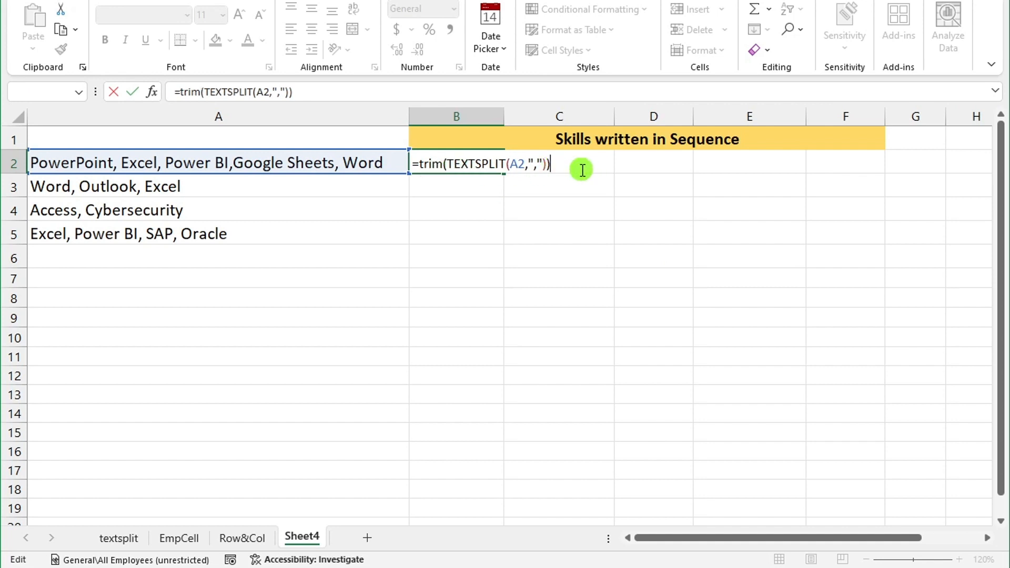
pyautogui.press('Return')
# Step: Fill the TRIM and TEXTSPLIT formula from B2 down to B5
pyautogui.click(436, 169)
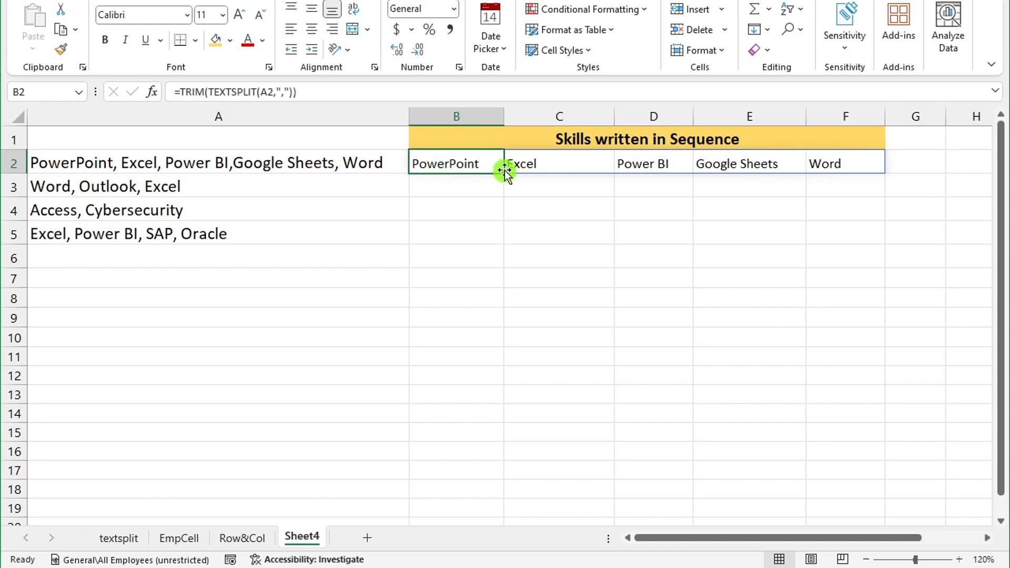
pyautogui.moveTo(504, 175); pyautogui.dragTo(513, 240)
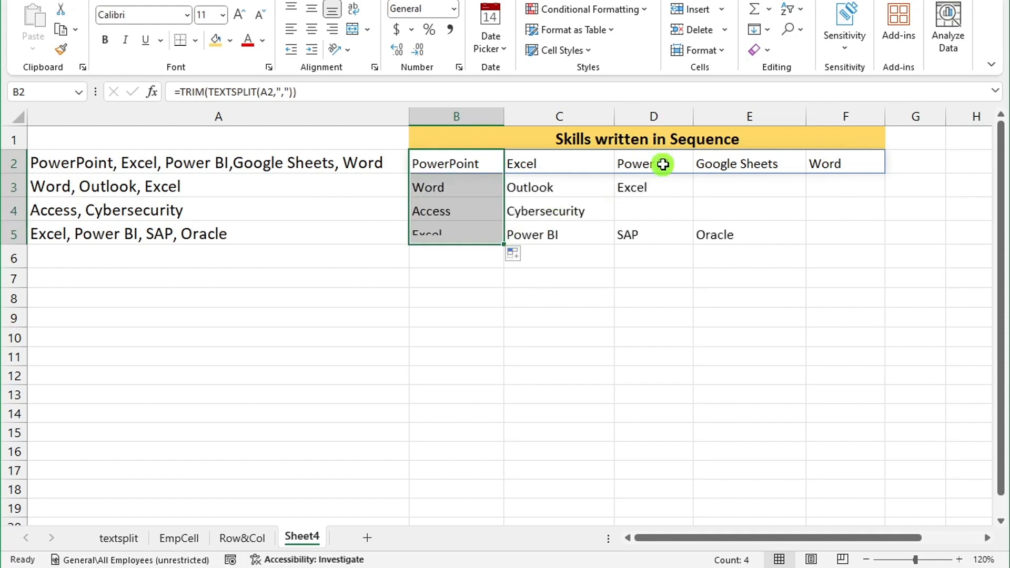
pyautogui.click(706, 268)
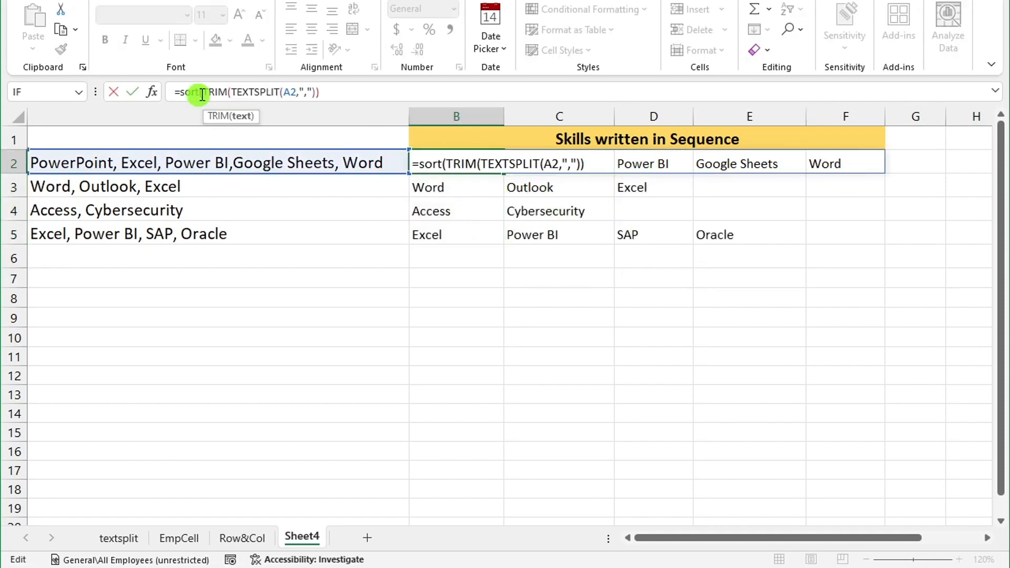
# Step: Wrap the B2 formula in SORT with by_col set to TRUE, making it =SORT(TRIM(TEXTSPLIT(A2,",")),,,TRUE)
pyautogui.click(203, 93)
pyautogui.click(220, 117)
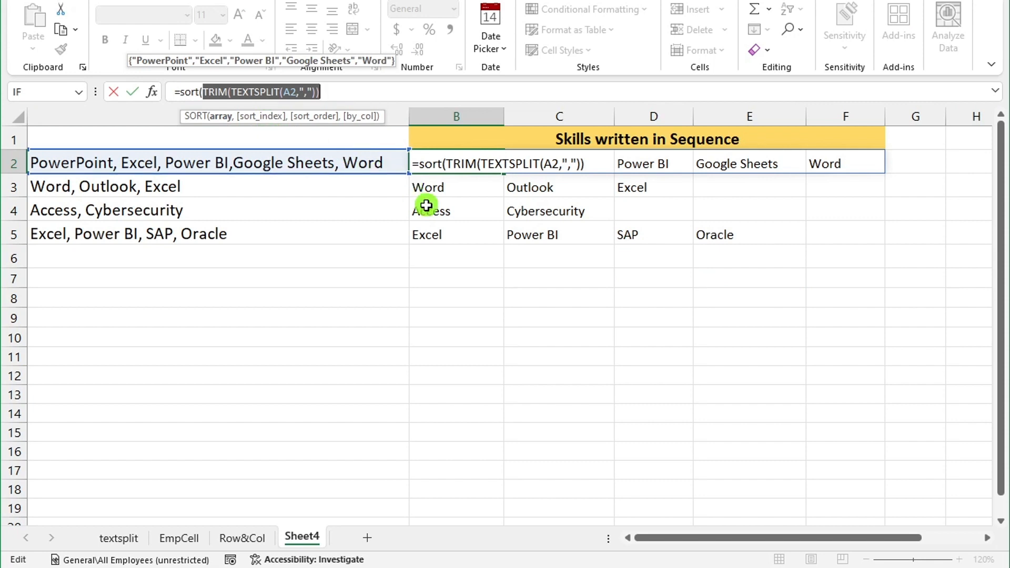
pyautogui.click(334, 89)
pyautogui.write(',')
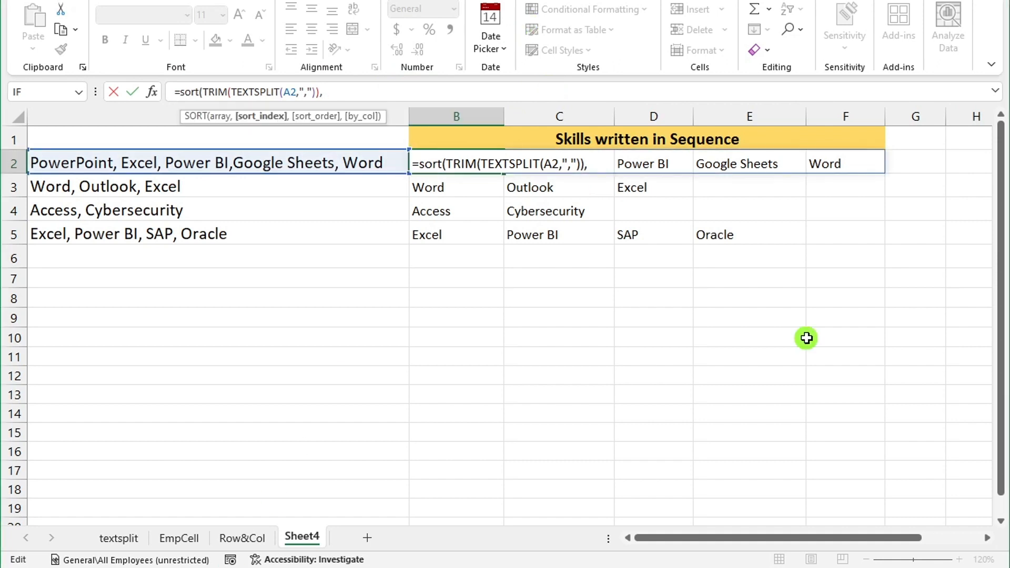
pyautogui.write(',')
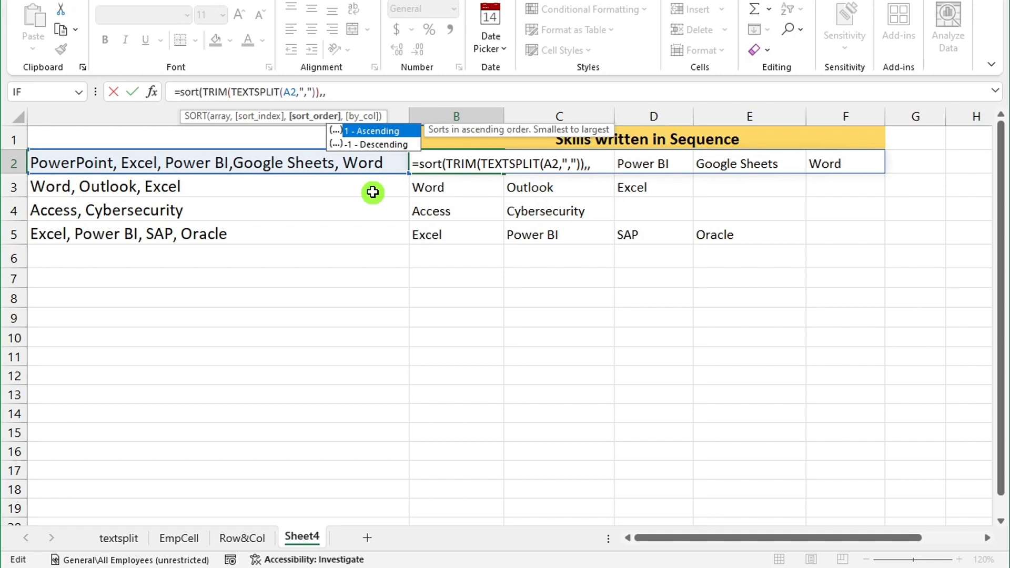
pyautogui.write(',')
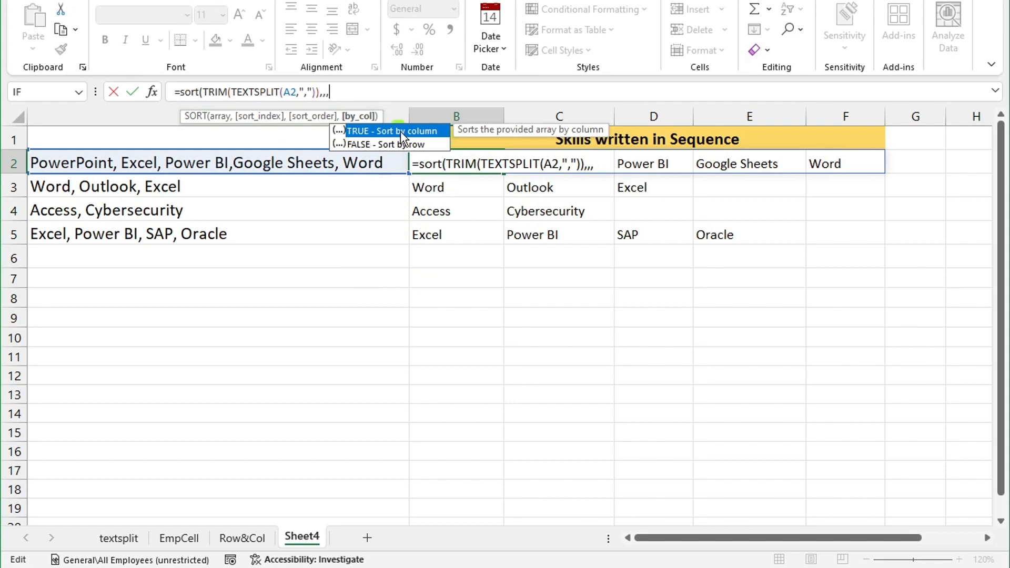
pyautogui.doubleClick(367, 131)
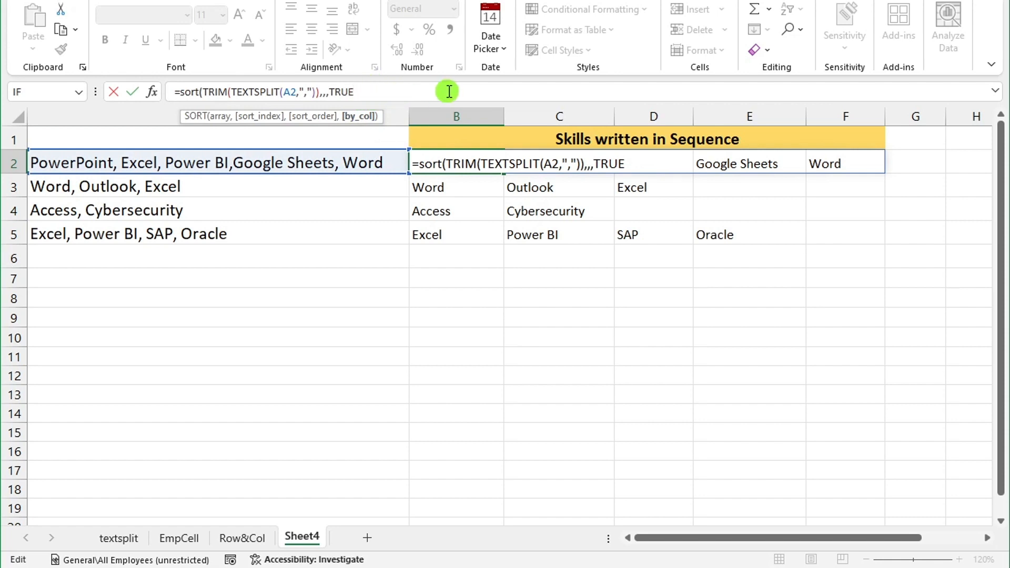
pyautogui.write(')')
pyautogui.press('Return')
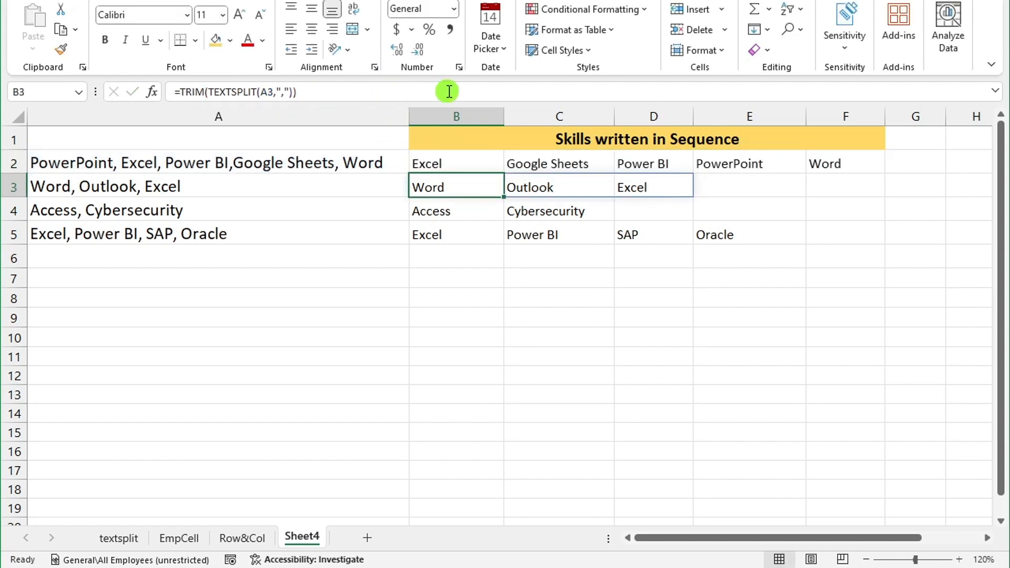
# Step: Fill the SORT formula from B2 down to B5
pyautogui.click(474, 163)
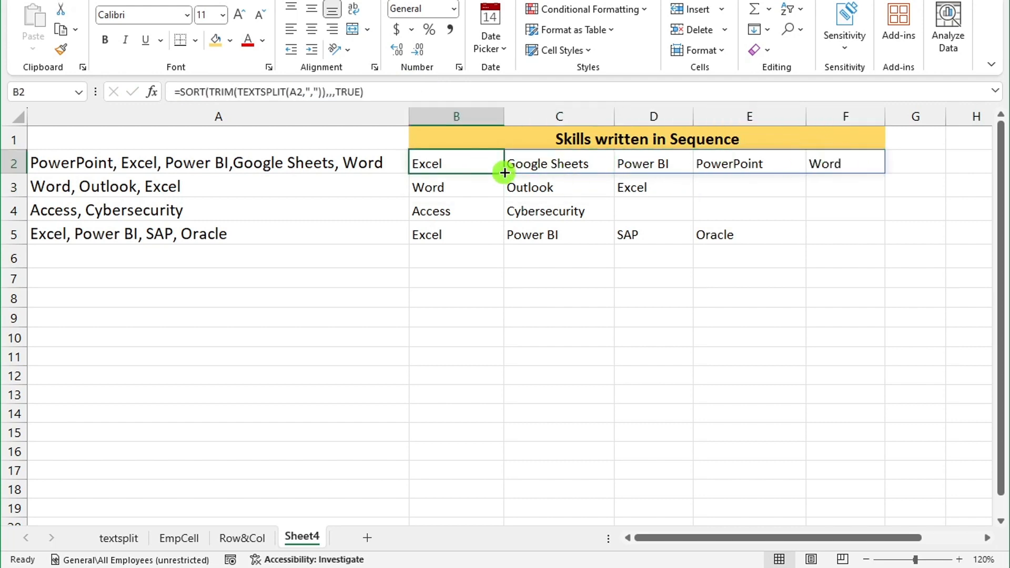
pyautogui.moveTo(504, 172); pyautogui.dragTo(507, 239)
pyautogui.click(577, 313)
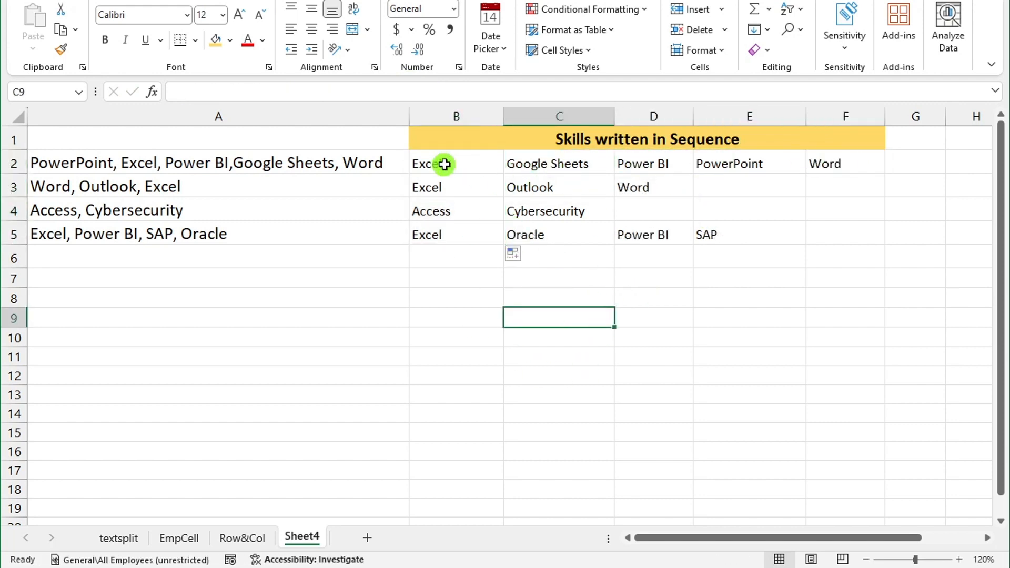
pyautogui.click(444, 164)
pyautogui.click(570, 163)
pyautogui.click(653, 162)
pyautogui.click(736, 158)
pyautogui.click(836, 165)
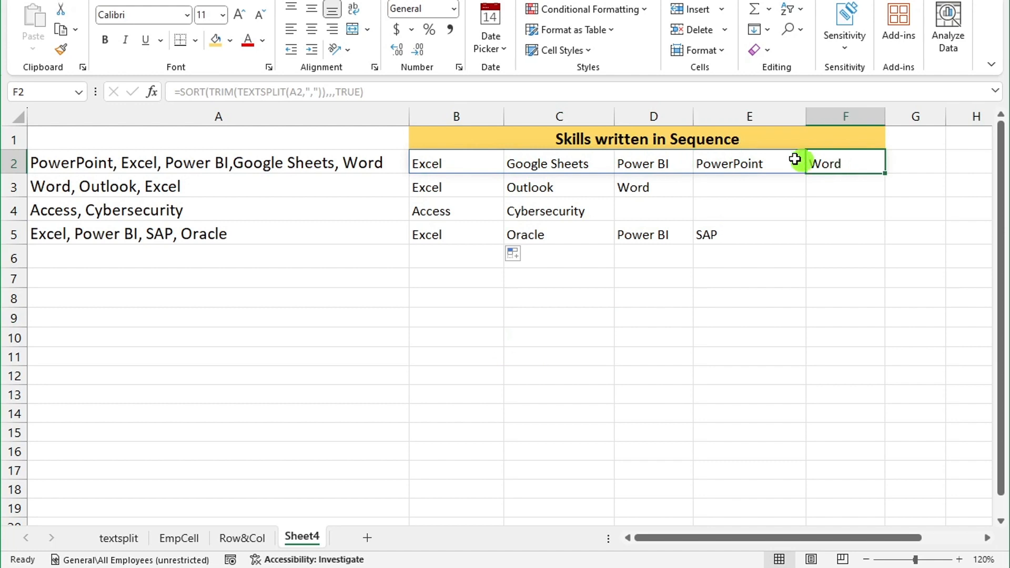
# Step: Insert TEXTJOIN in front of SORT in the B2 formula, with a comma and space ", " as the delimiter
pyautogui.click(453, 163)
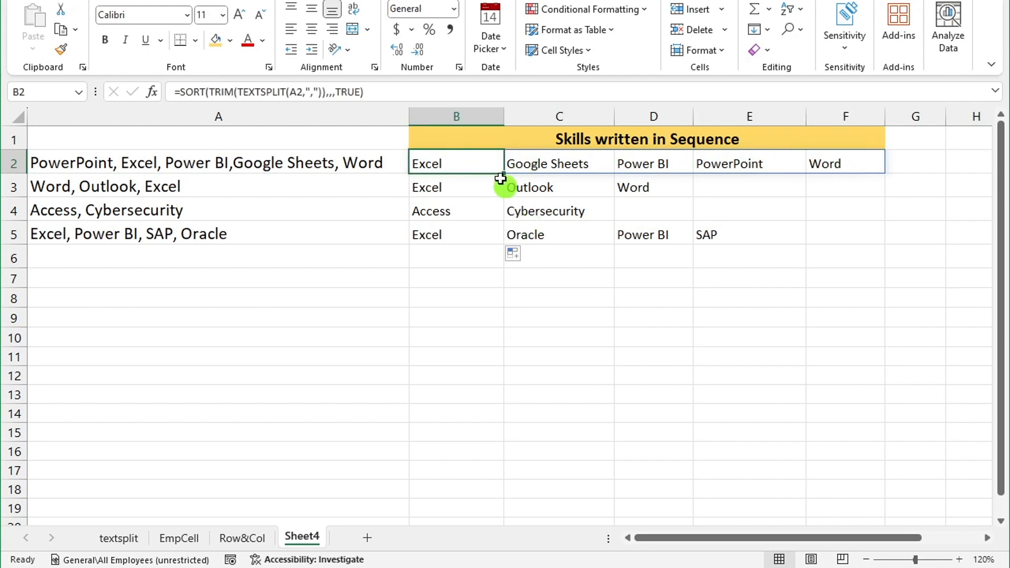
pyautogui.doubleClick(489, 163)
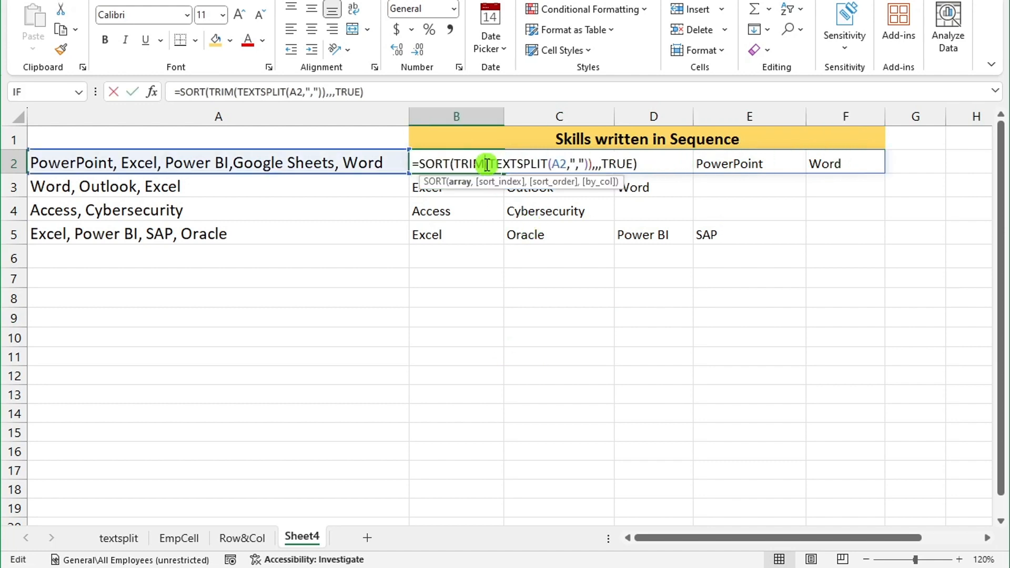
pyautogui.click(179, 91)
pyautogui.write('text')
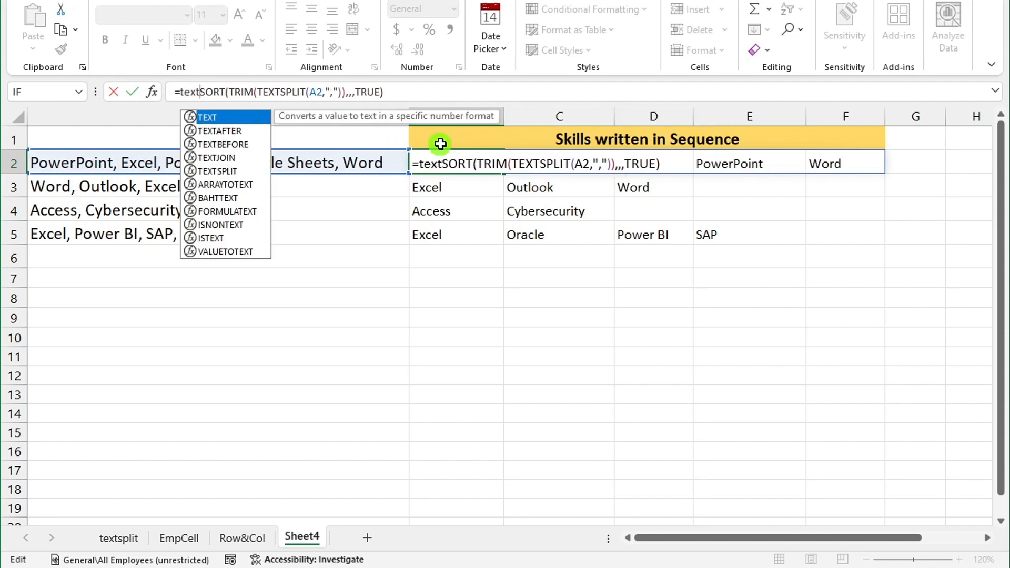
pyautogui.doubleClick(210, 157)
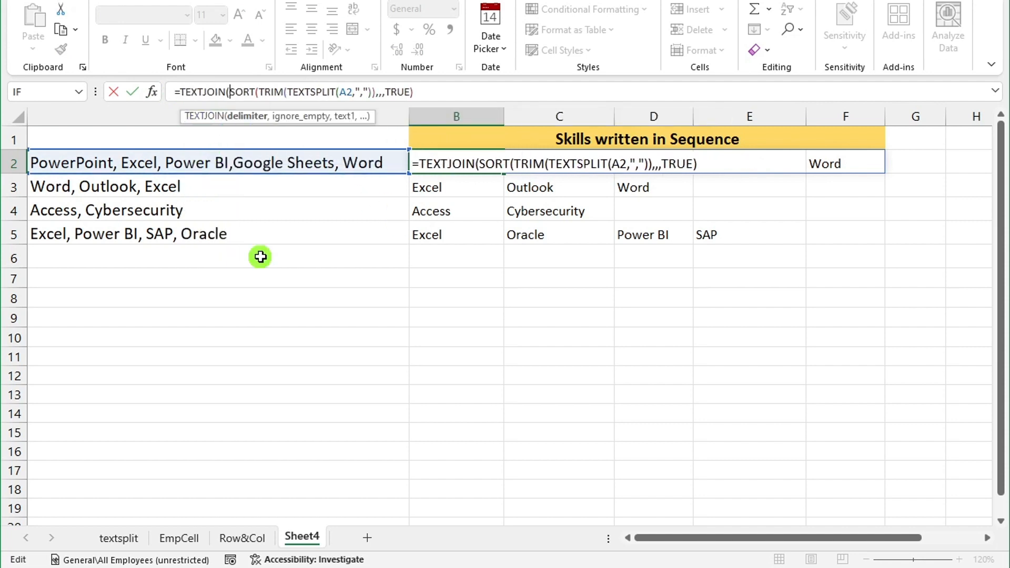
pyautogui.write('""')
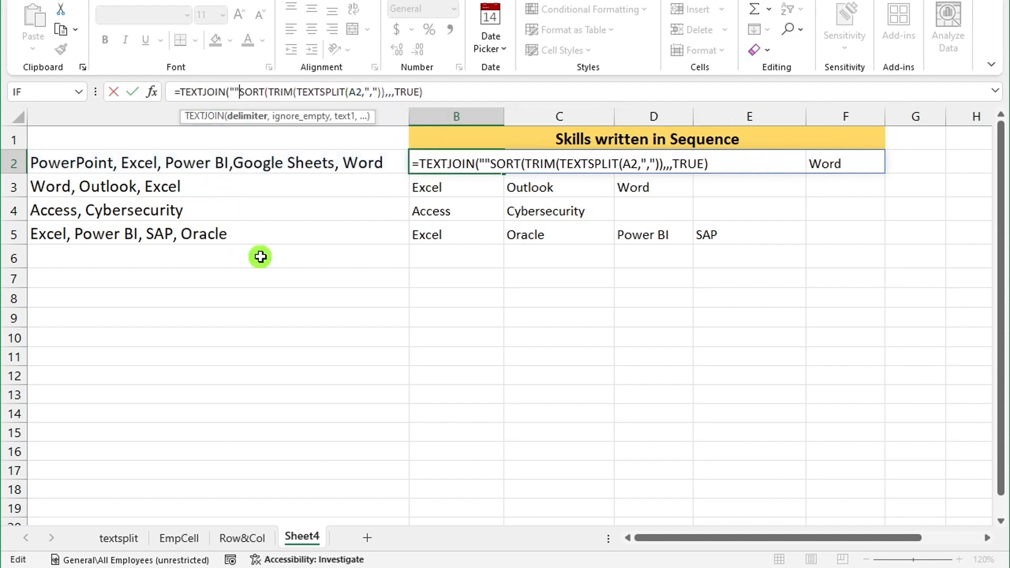
pyautogui.write(',')
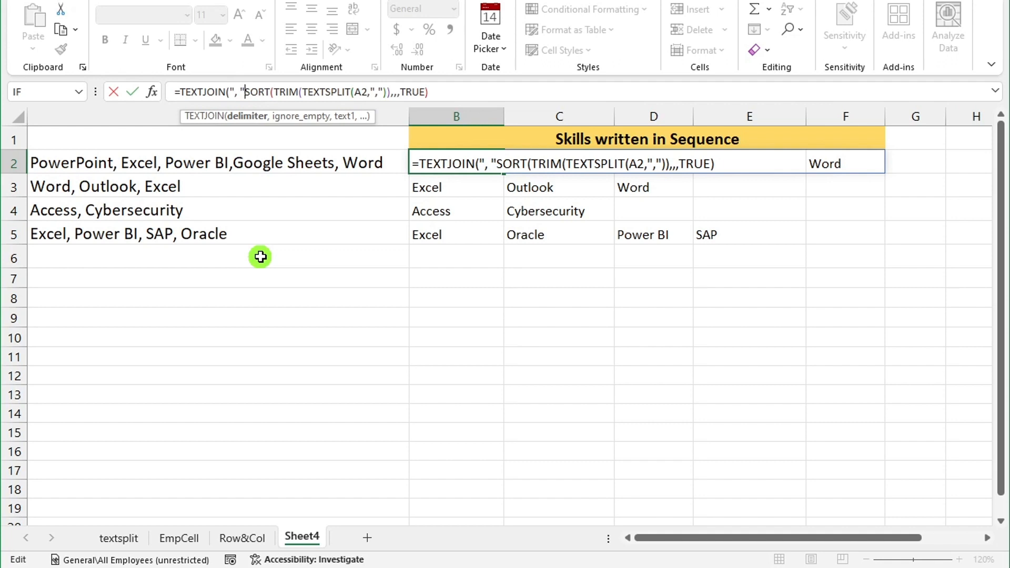
# Step: Set ignore_empty to TRUE and close the B2 formula, making it =TEXTJOIN(", ",TRUE,SORT(TRIM(TEXTSPLIT(A2,",")),,,TRUE))
pyautogui.write(',')
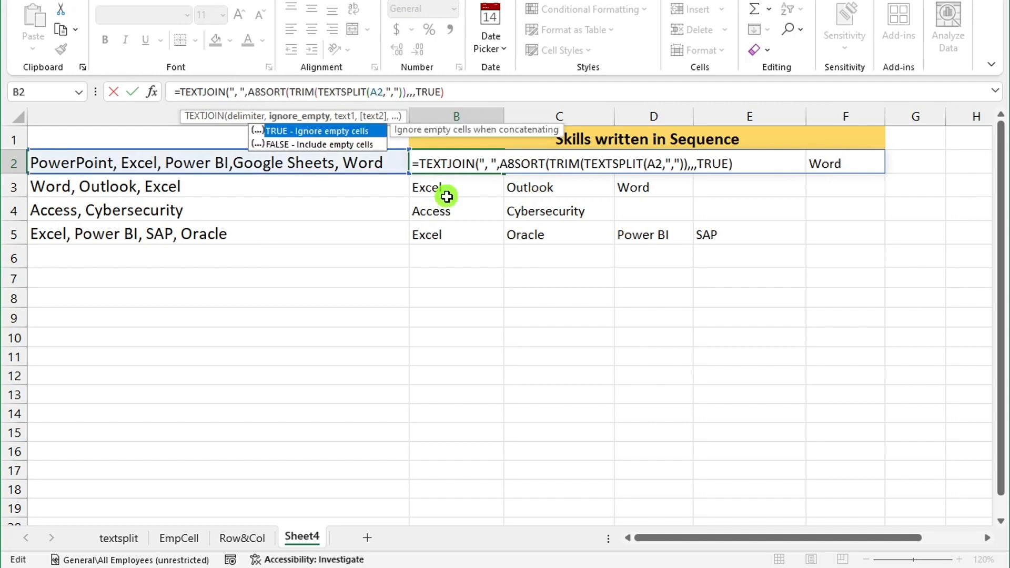
pyautogui.doubleClick(360, 131)
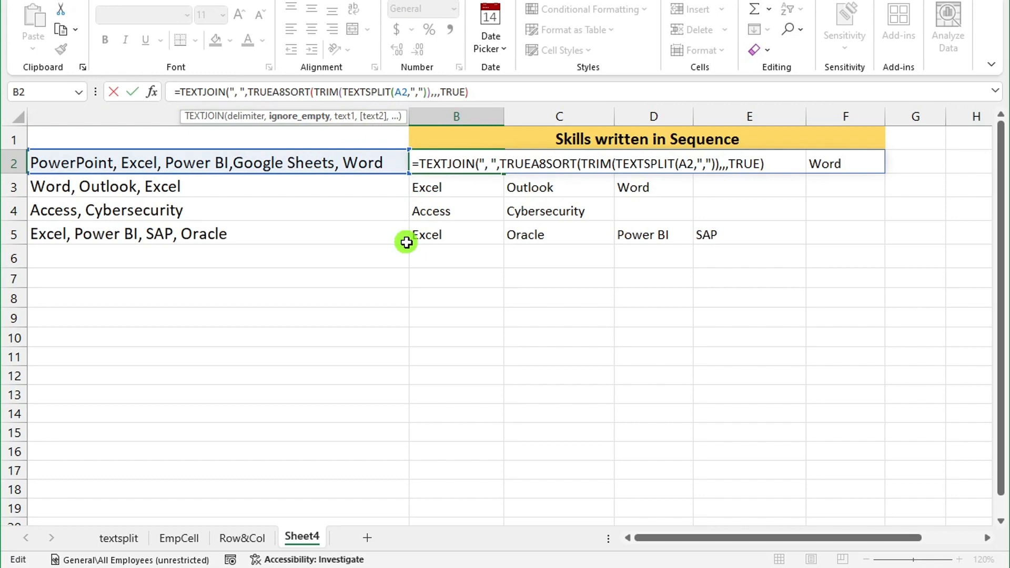
pyautogui.press('BackSpace')
pyautogui.press('BackSpace')
pyautogui.write(',')
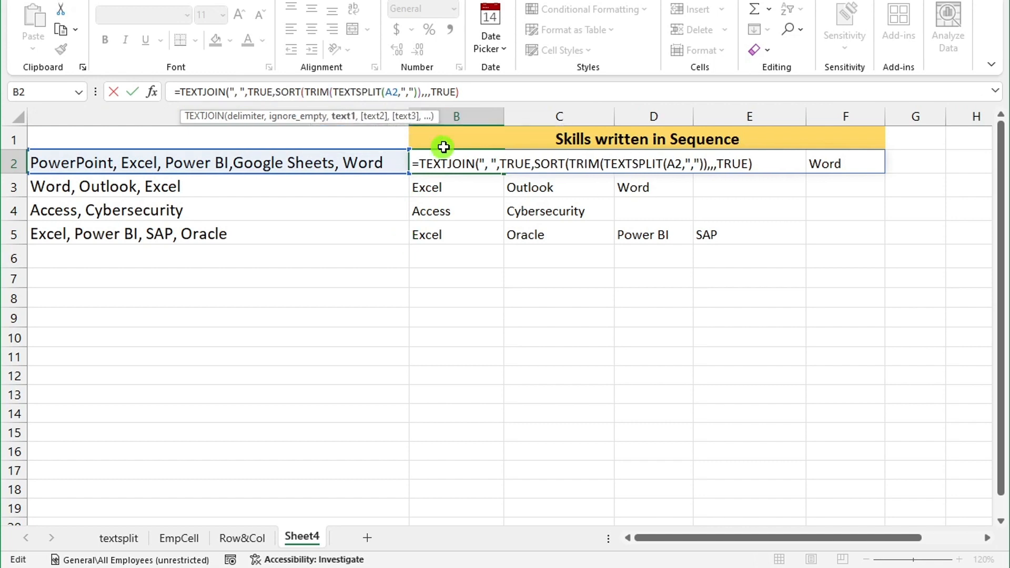
pyautogui.hotkey('shift', 'End')
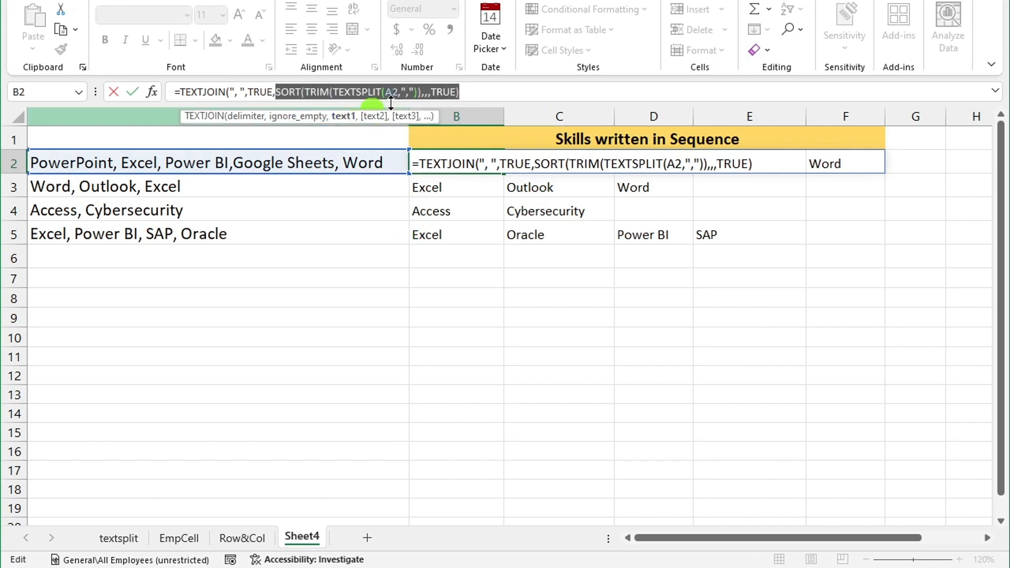
pyautogui.click(471, 92)
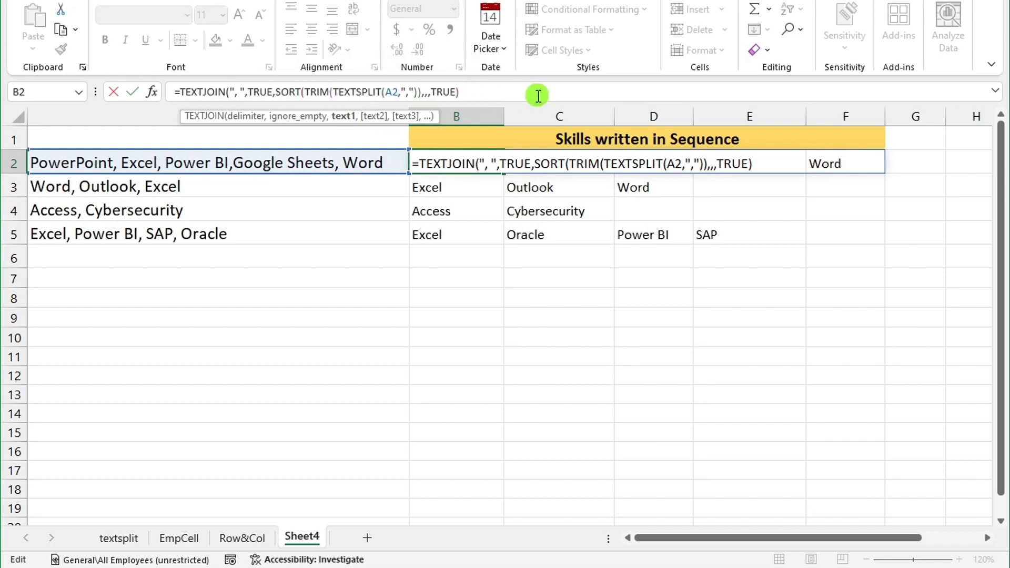
pyautogui.write(')')
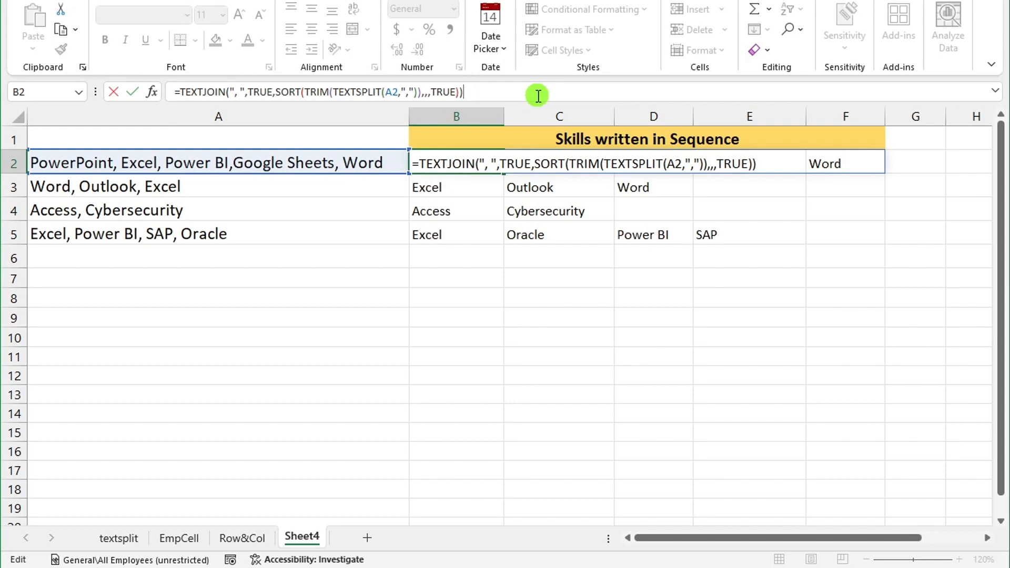
pyautogui.press('Return')
pyautogui.click(532, 170)
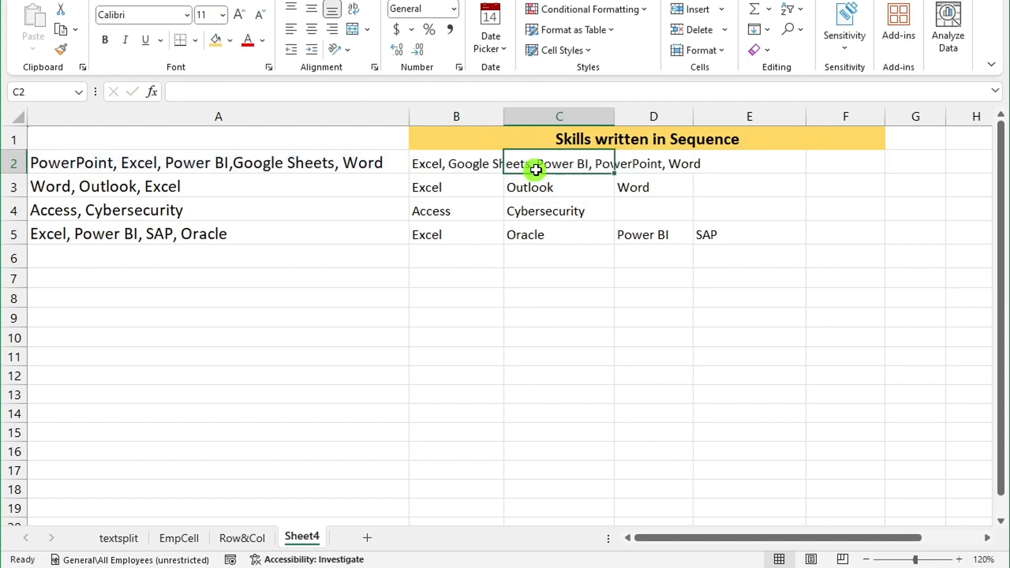
# Step: Fill the TEXTJOIN formula from B2 down to B5 and autofit column B to its contents
pyautogui.click(469, 169)
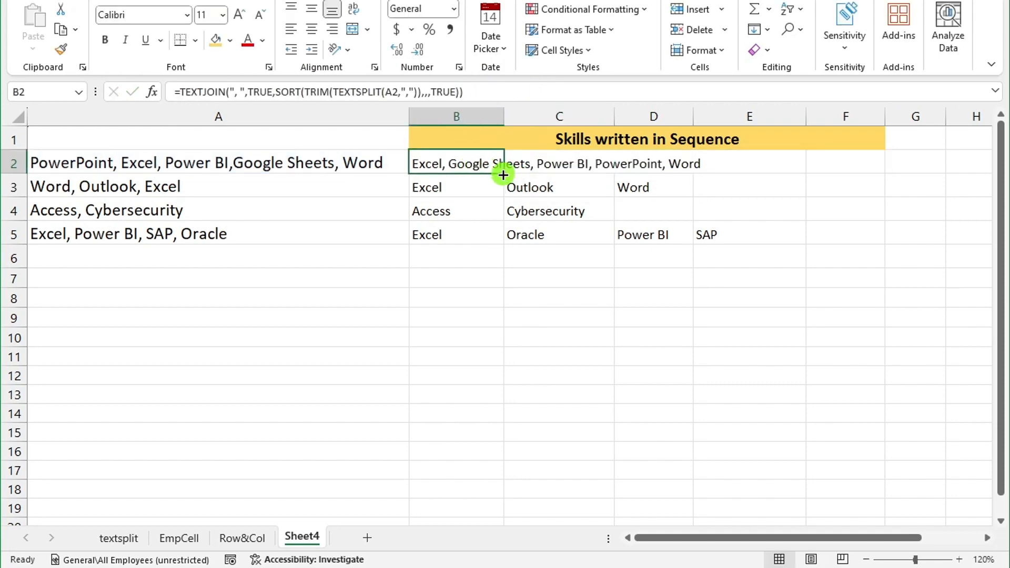
pyautogui.moveTo(502, 175); pyautogui.dragTo(503, 238)
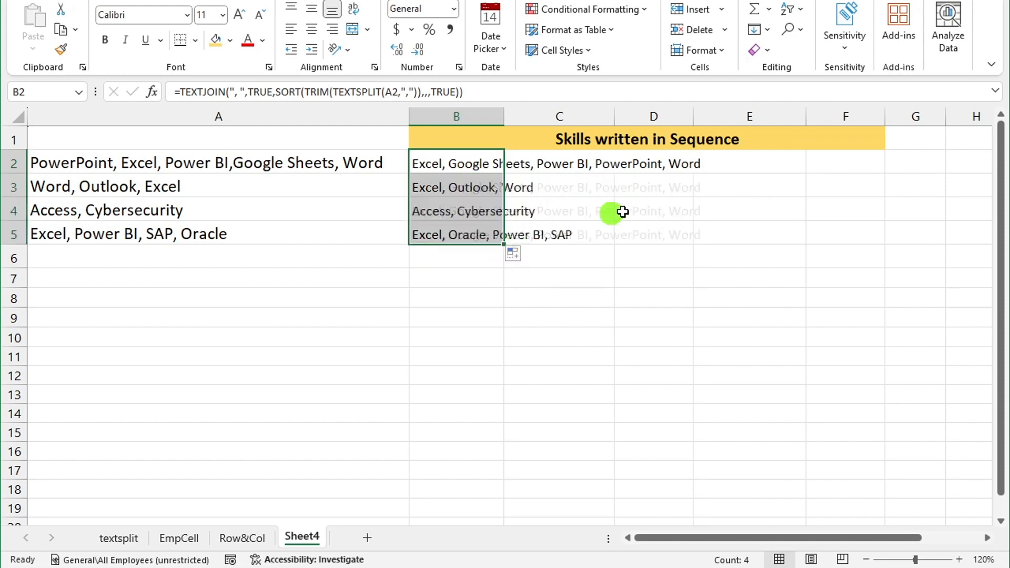
pyautogui.doubleClick(504, 117)
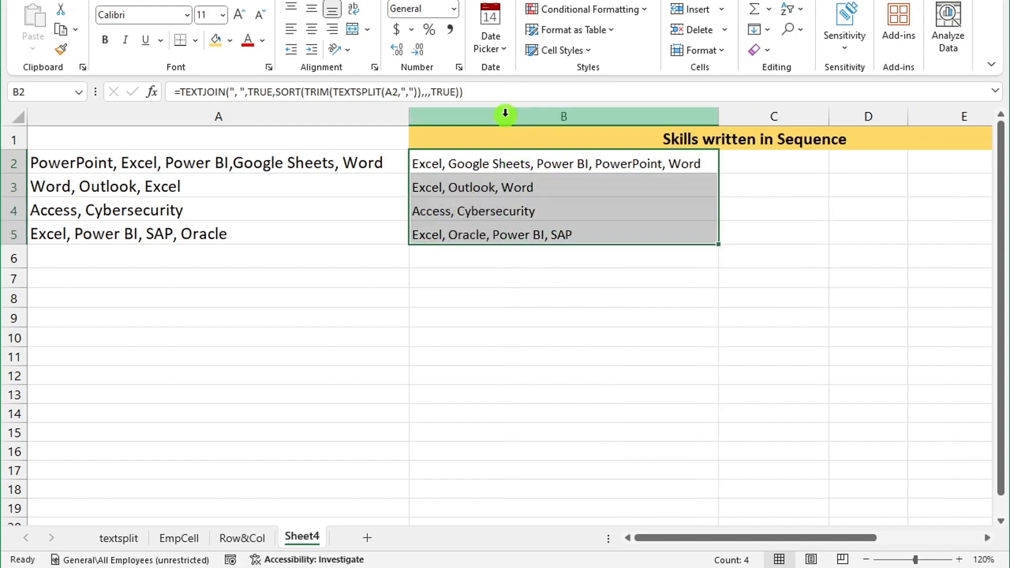
pyautogui.click(634, 270)
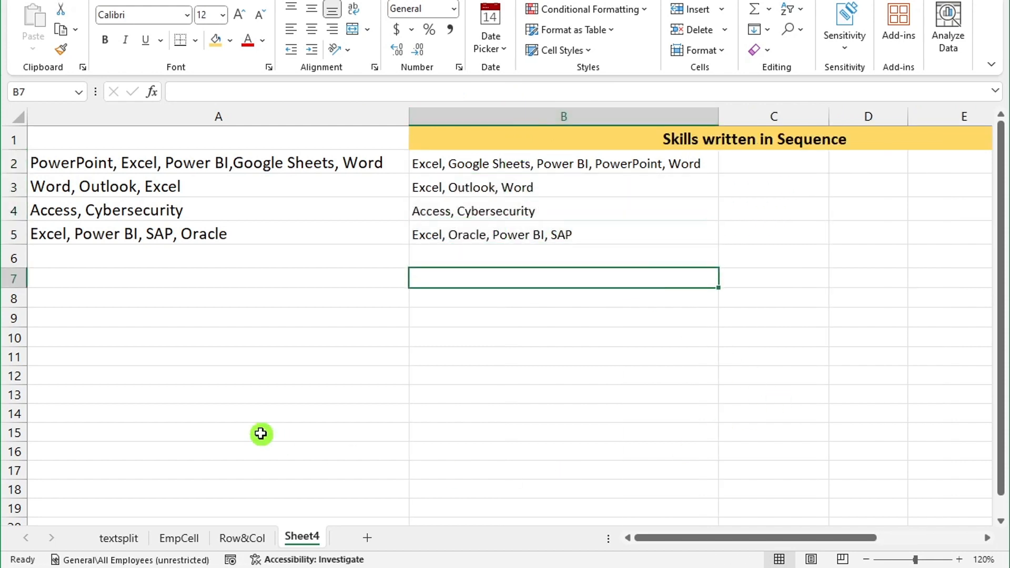
pyautogui.click(520, 163)
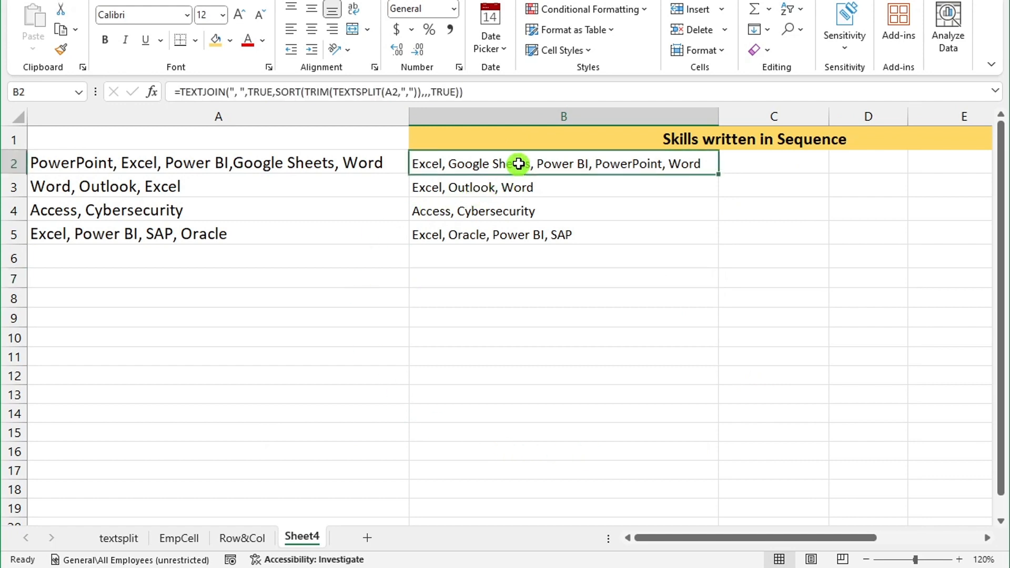
pyautogui.click(575, 188)
pyautogui.click(591, 217)
pyautogui.click(602, 232)
pyautogui.click(609, 413)
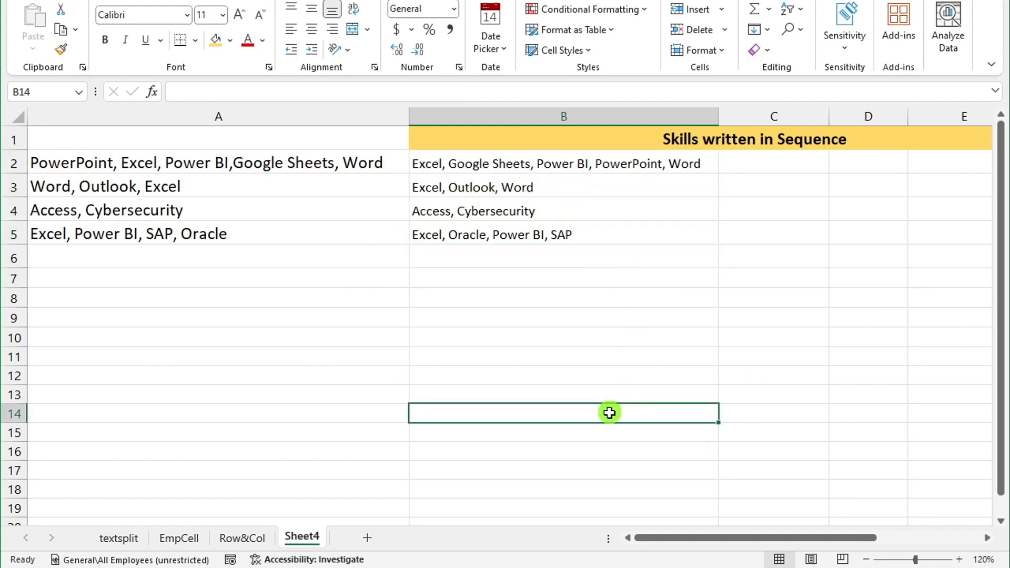